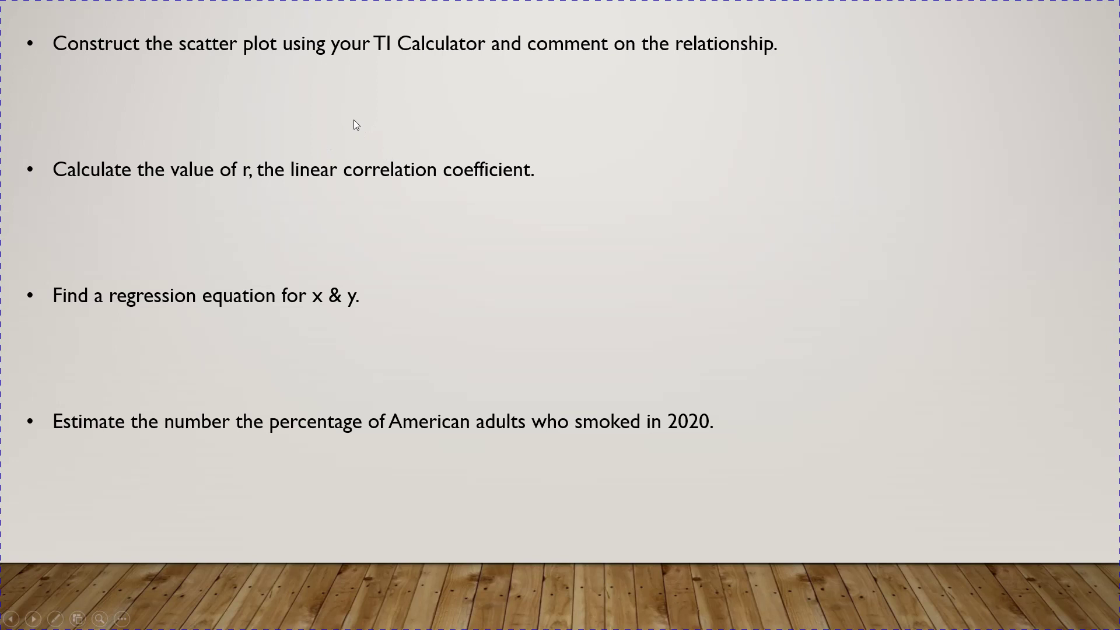
Bring TI-SmartView forward and clear the home screen and the Y1 equation.
{"action": "key", "text": "alt+Tab"}
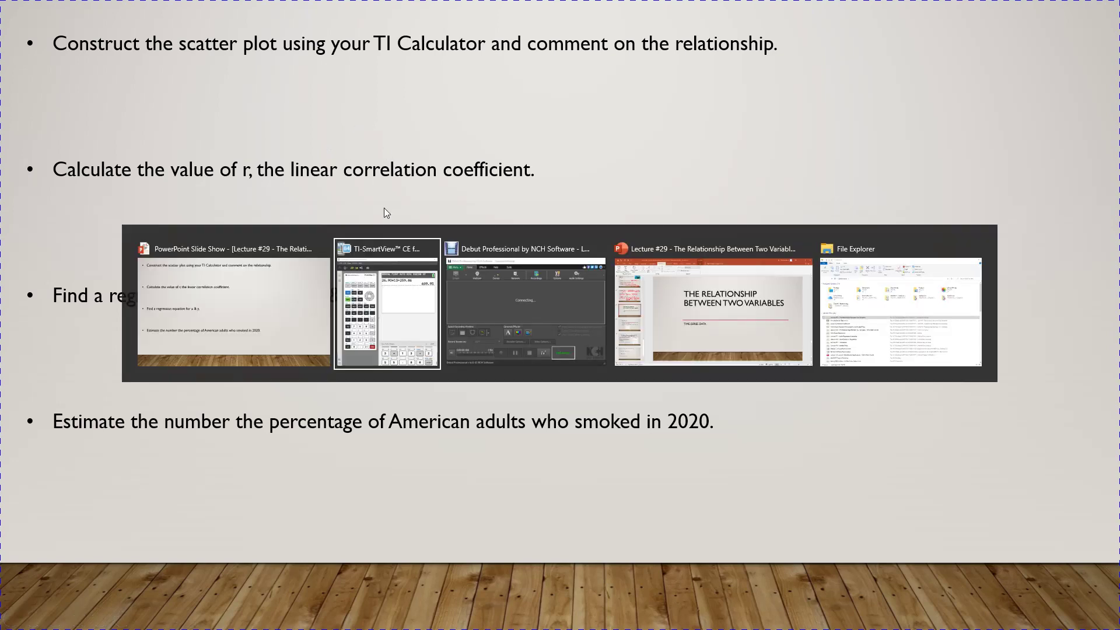
{"action": "scroll", "coordinate": [720, 307], "scroll_direction": "up", "scroll_amount": 1}
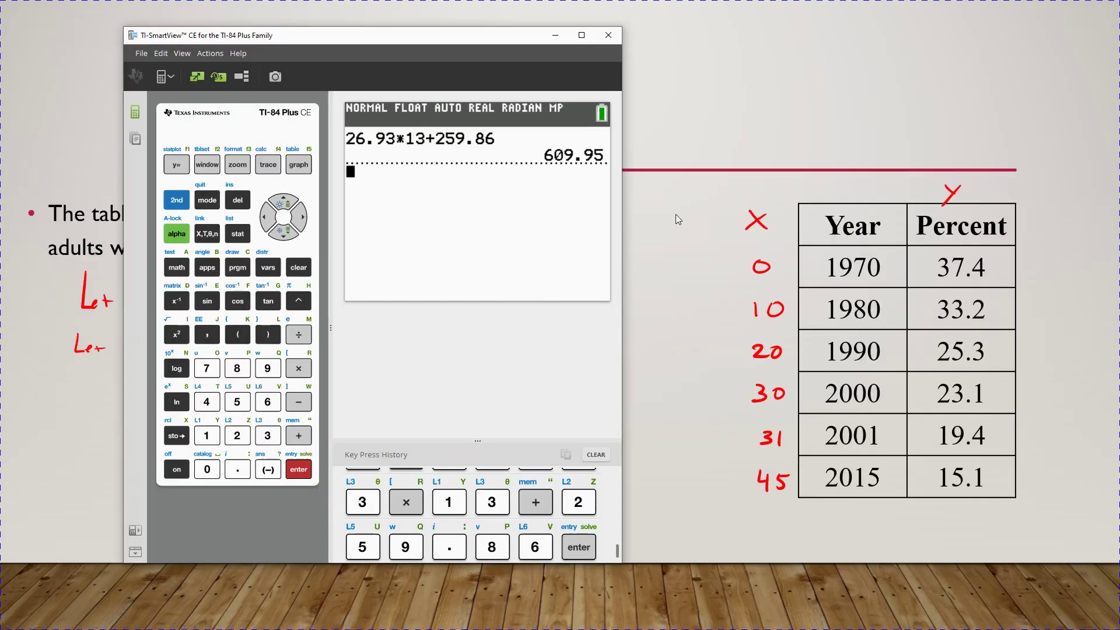
{"action": "left_click", "coordinate": [292, 268]}
{"action": "left_click", "coordinate": [177, 164]}
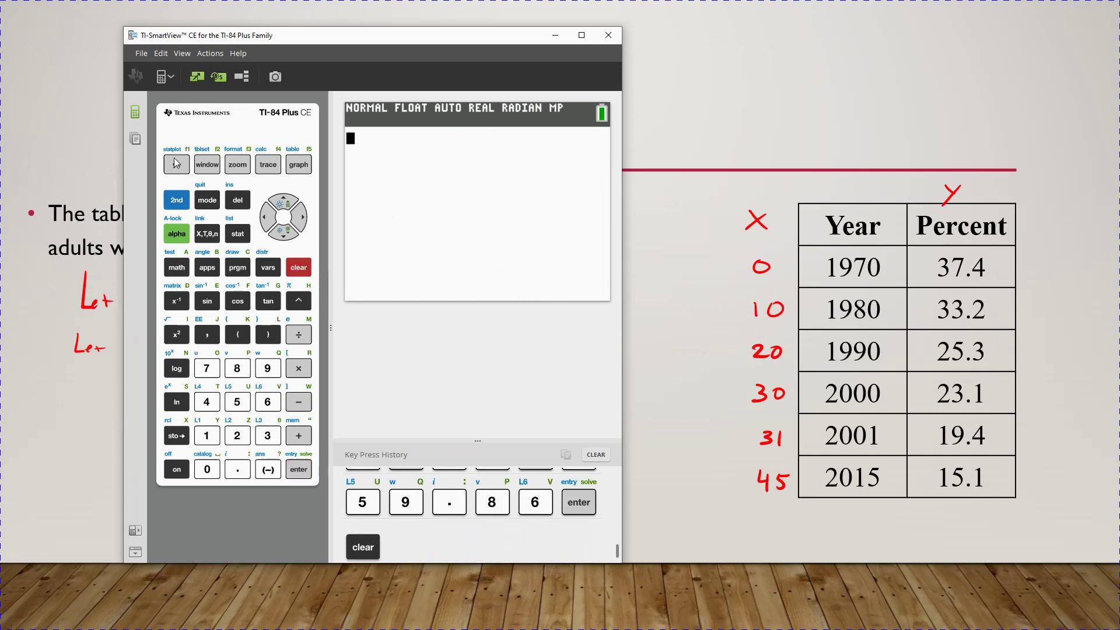
{"action": "left_click", "coordinate": [298, 268]}
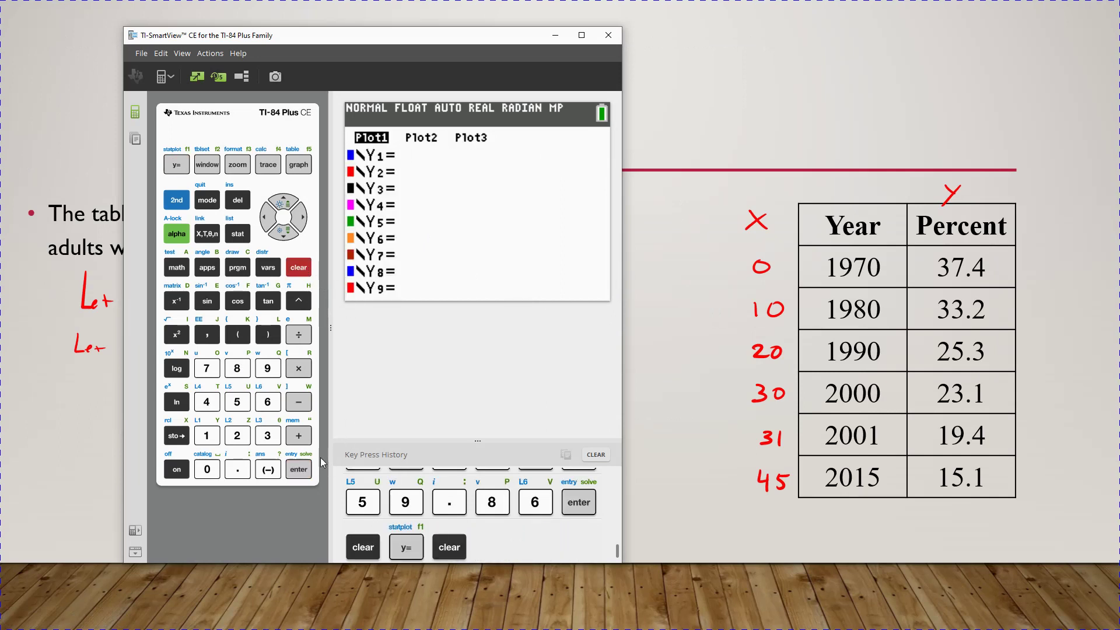
{"action": "left_click", "coordinate": [298, 470]}
In the STAT list editor, clear all values from lists L2 and L1.
{"action": "left_click", "coordinate": [238, 233]}
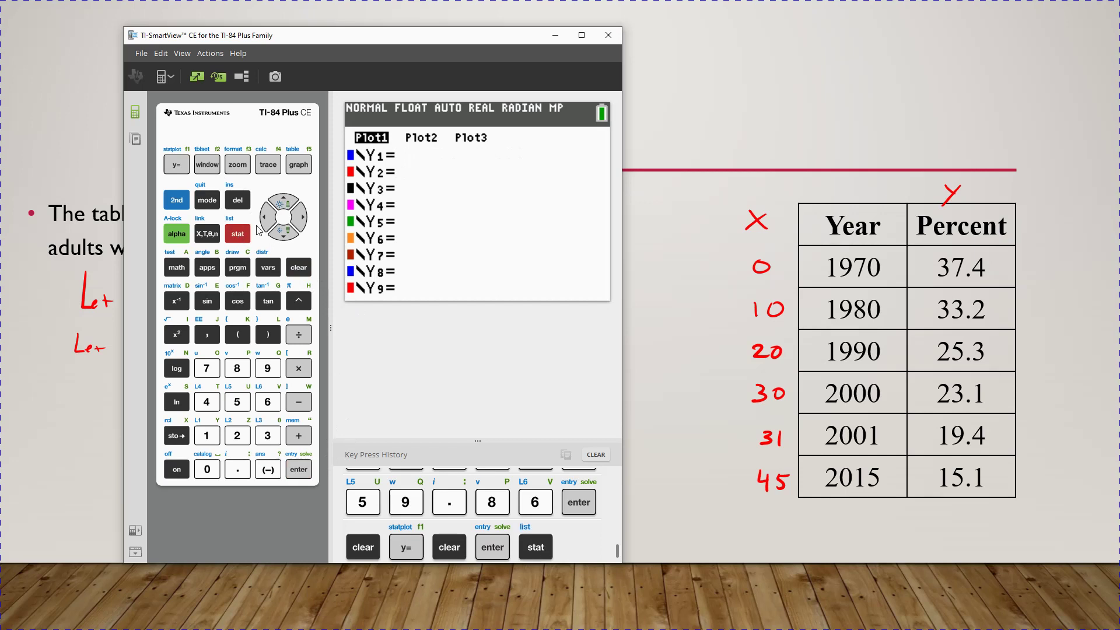
{"action": "left_click", "coordinate": [298, 470]}
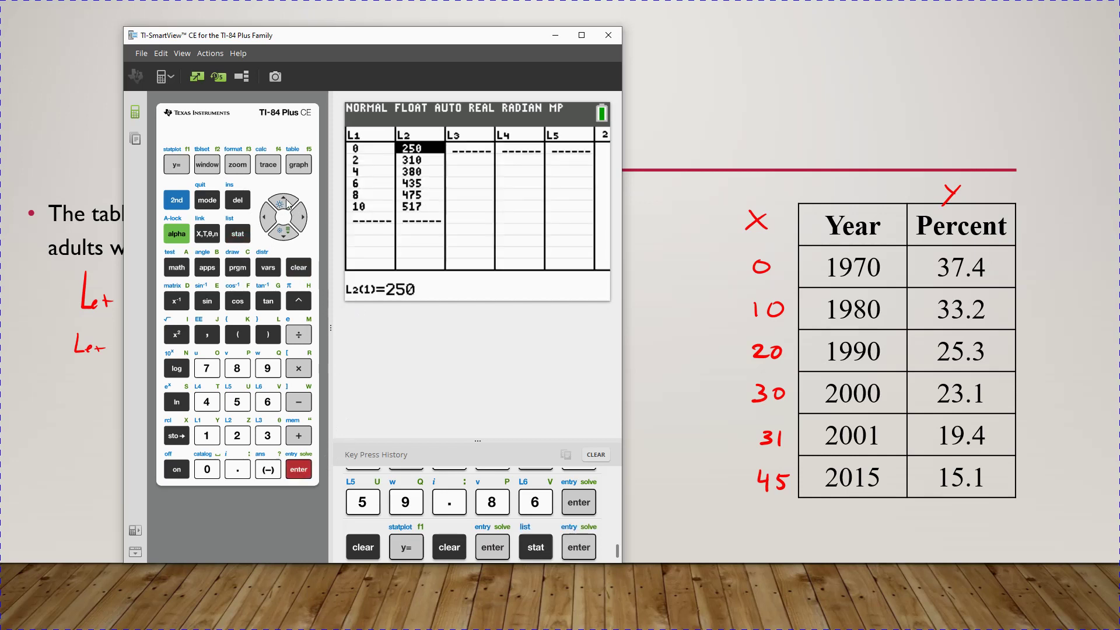
{"action": "left_click", "coordinate": [284, 200]}
{"action": "left_click", "coordinate": [298, 267]}
{"action": "left_click", "coordinate": [299, 469]}
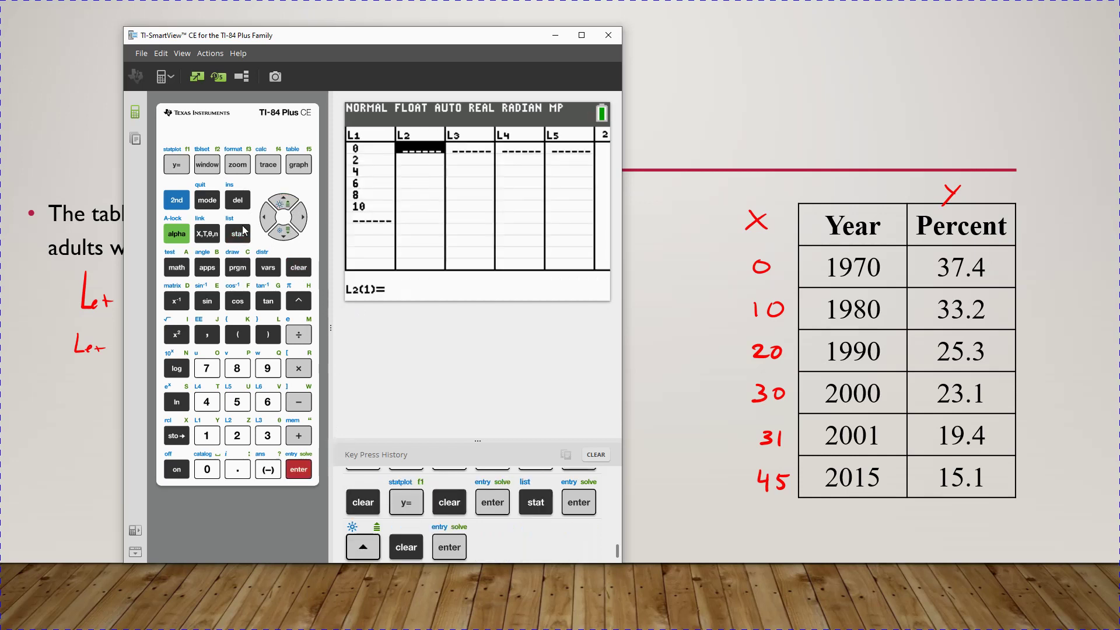
{"action": "left_click", "coordinate": [265, 217]}
{"action": "left_click", "coordinate": [284, 200]}
{"action": "left_click", "coordinate": [298, 268]}
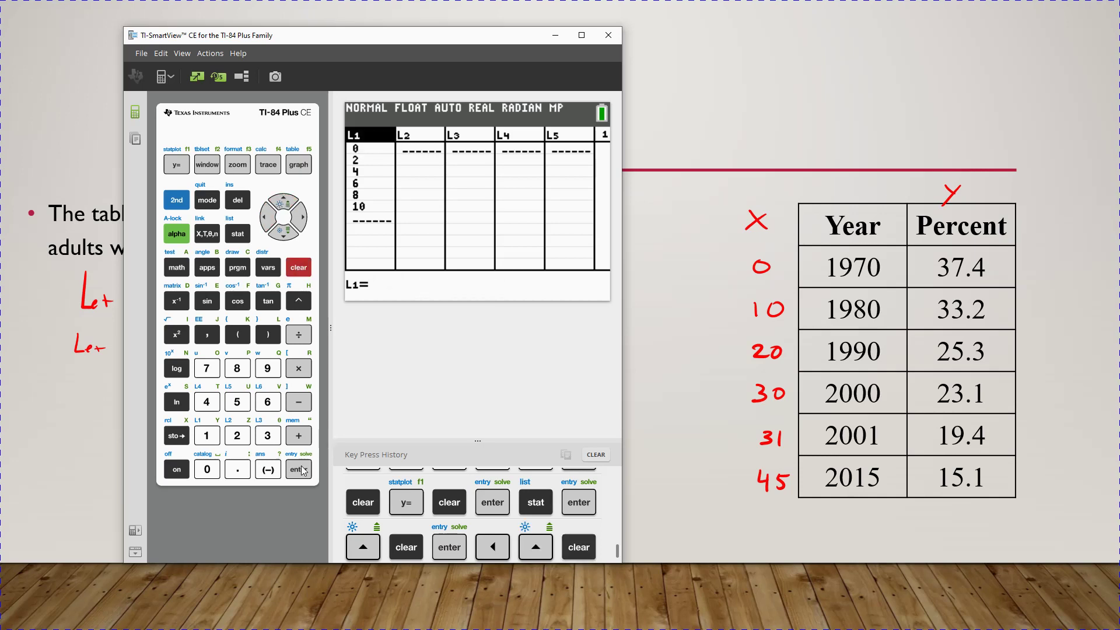
{"action": "left_click", "coordinate": [298, 470]}
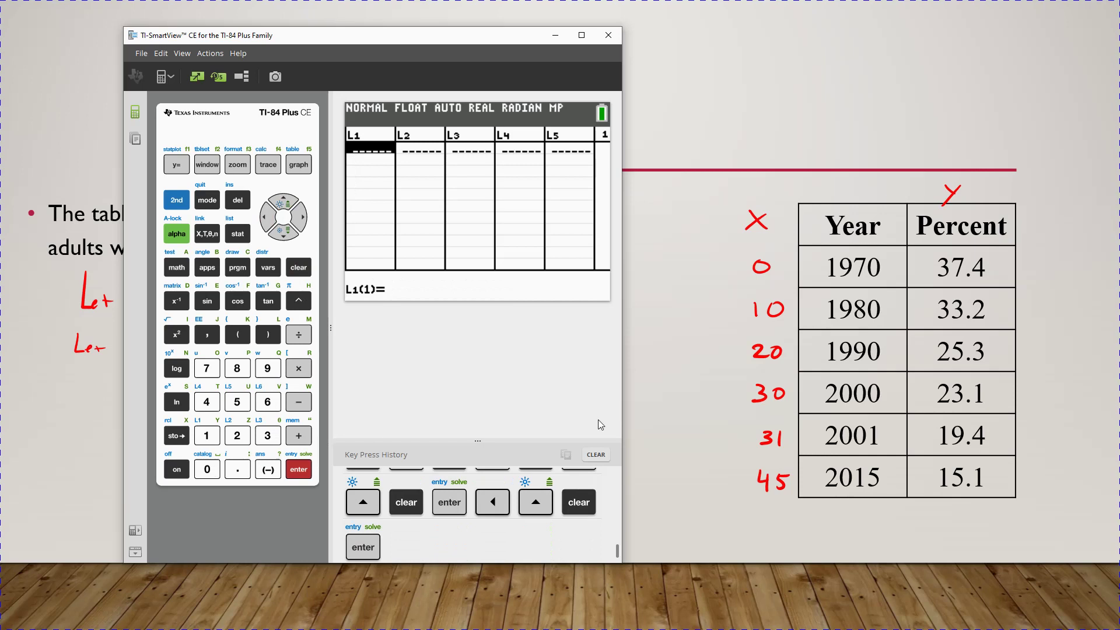
Enter 0, 10, 20, 30, 31, 45 into list L1.
{"action": "left_click", "coordinate": [213, 471]}
{"action": "left_click", "coordinate": [299, 469]}
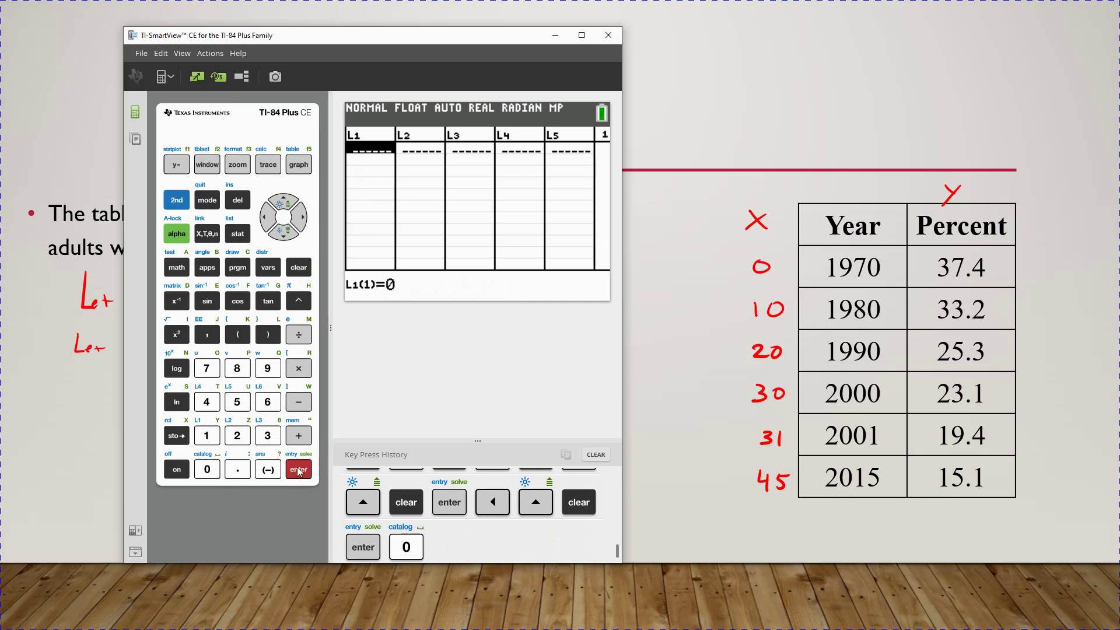
{"action": "left_click", "coordinate": [207, 435]}
{"action": "left_click", "coordinate": [207, 469]}
{"action": "left_click", "coordinate": [291, 472]}
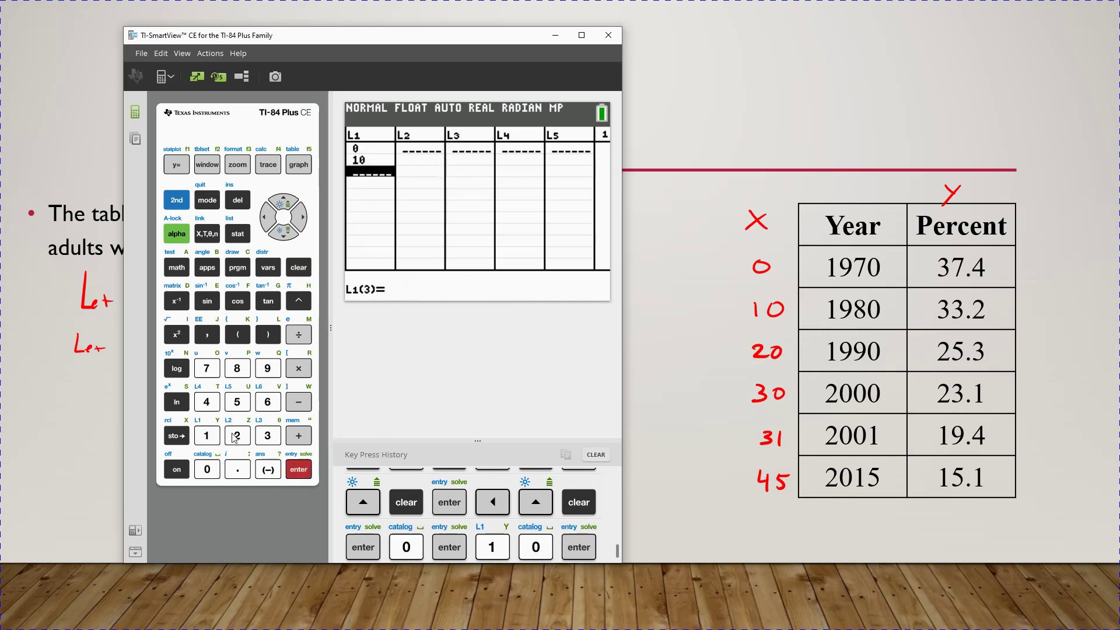
{"action": "left_click", "coordinate": [237, 435]}
{"action": "left_click", "coordinate": [207, 469]}
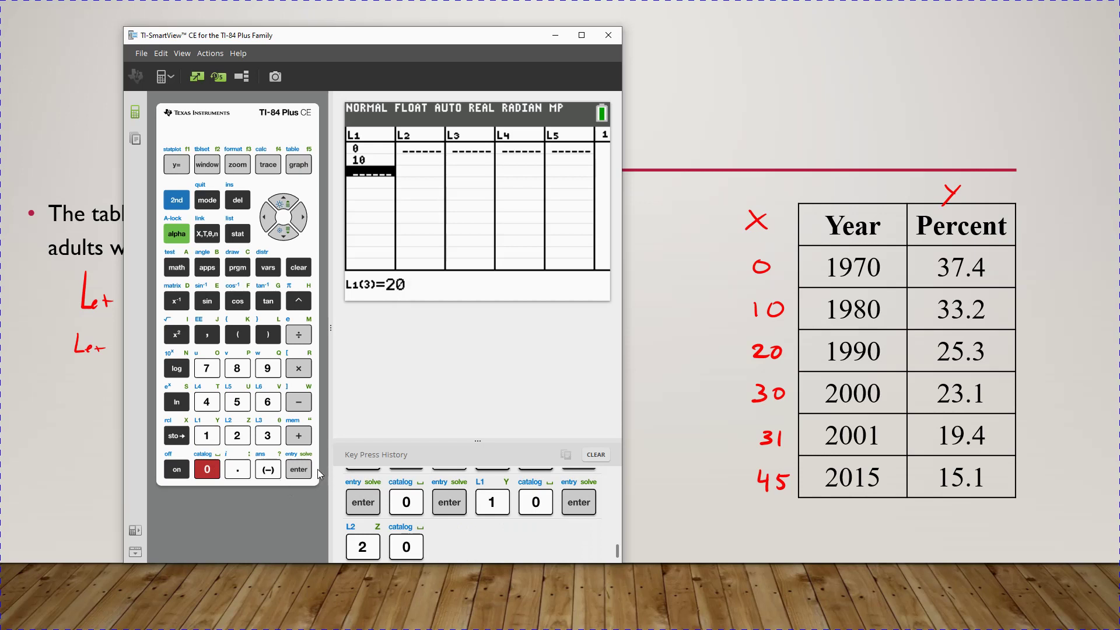
{"action": "left_click", "coordinate": [299, 470]}
{"action": "left_click", "coordinate": [267, 435]}
{"action": "left_click", "coordinate": [207, 469]}
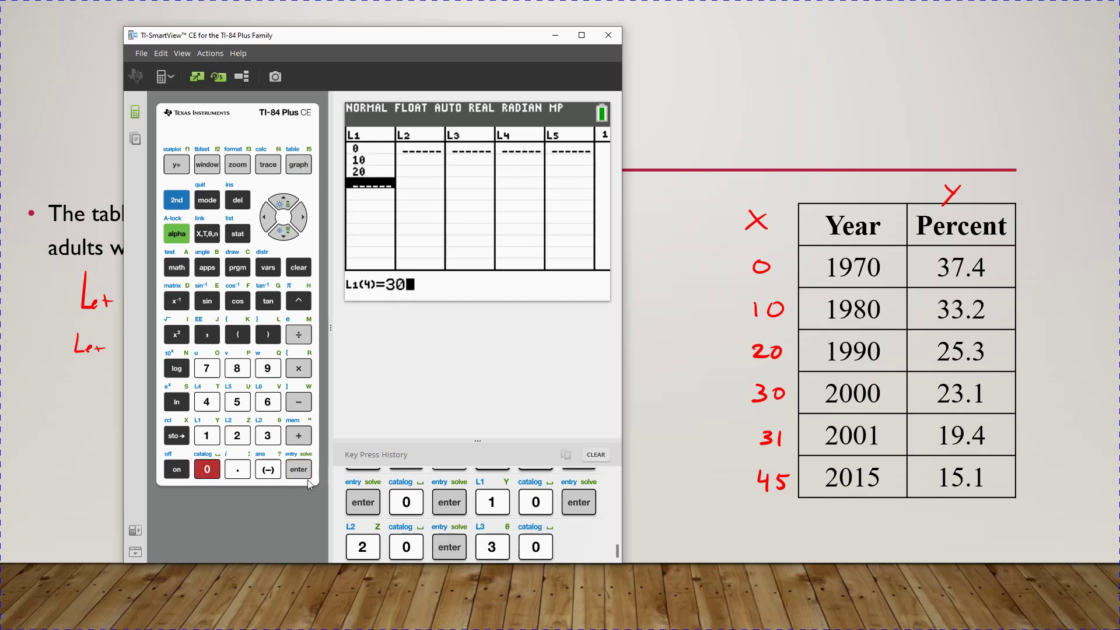
{"action": "left_click", "coordinate": [299, 469]}
{"action": "left_click", "coordinate": [267, 435]}
{"action": "left_click", "coordinate": [213, 435]}
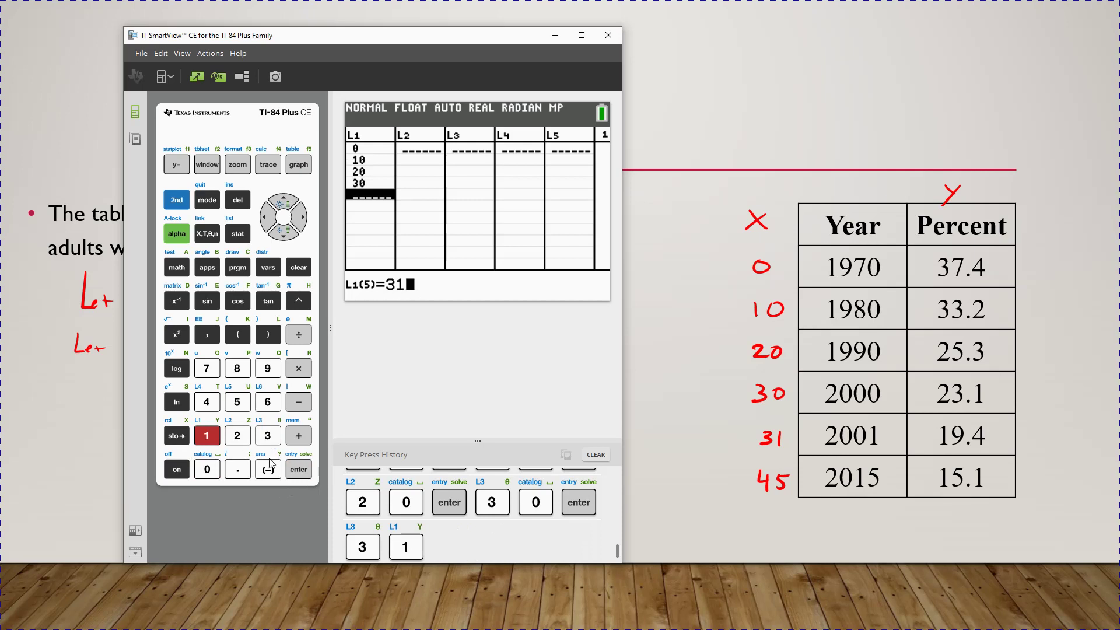
{"action": "left_click", "coordinate": [307, 472]}
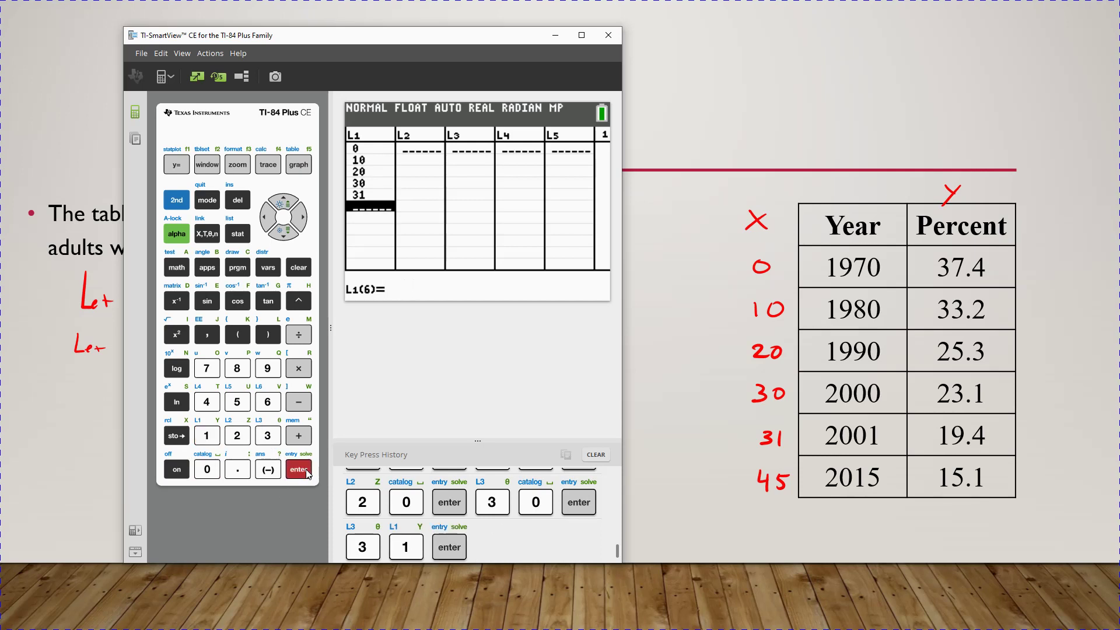
{"action": "left_click", "coordinate": [215, 405]}
{"action": "left_click", "coordinate": [238, 406]}
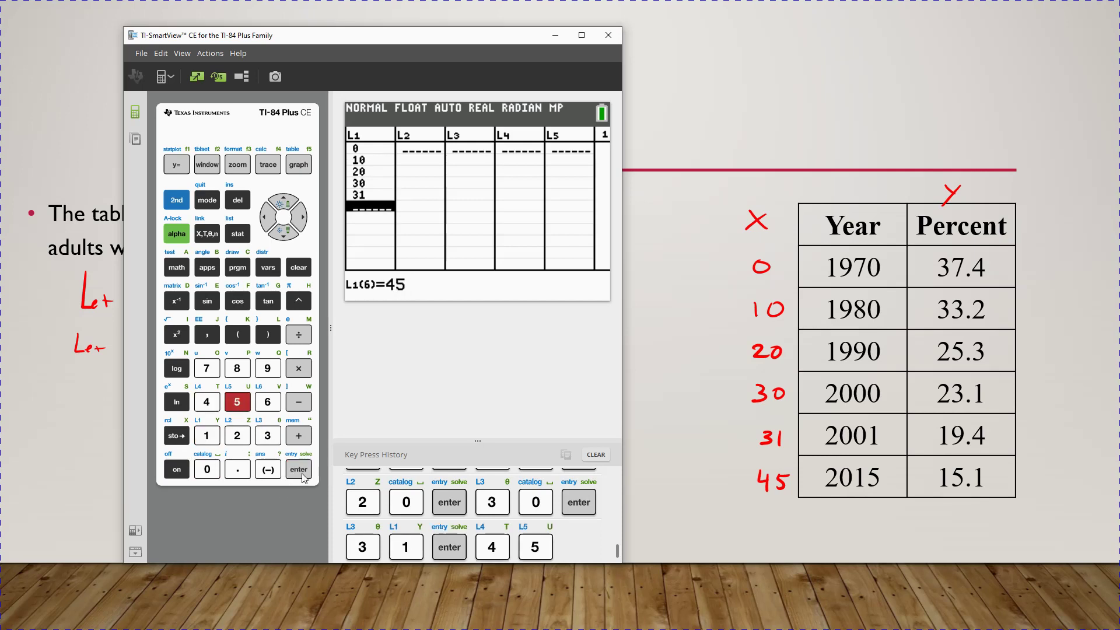
{"action": "left_click", "coordinate": [298, 471]}
Enter 37.4, 33.2 and 25.3 at the top of list L2.
{"action": "left_click", "coordinate": [302, 219]}
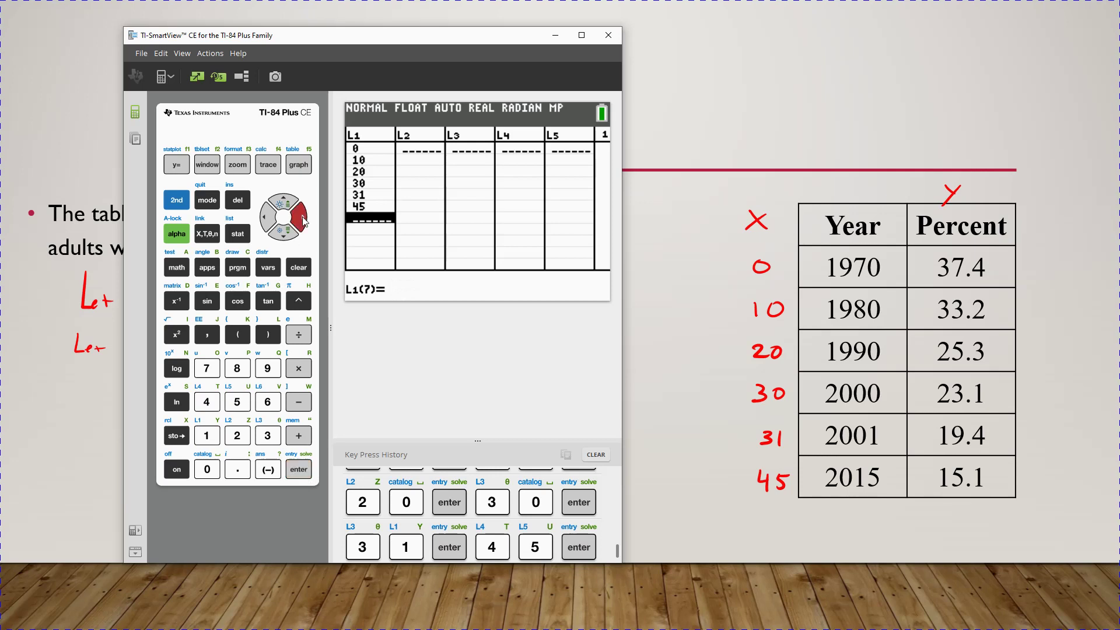
{"action": "left_click", "coordinate": [269, 432]}
{"action": "left_click", "coordinate": [207, 368]}
{"action": "left_click", "coordinate": [240, 470]}
{"action": "left_click", "coordinate": [207, 402]}
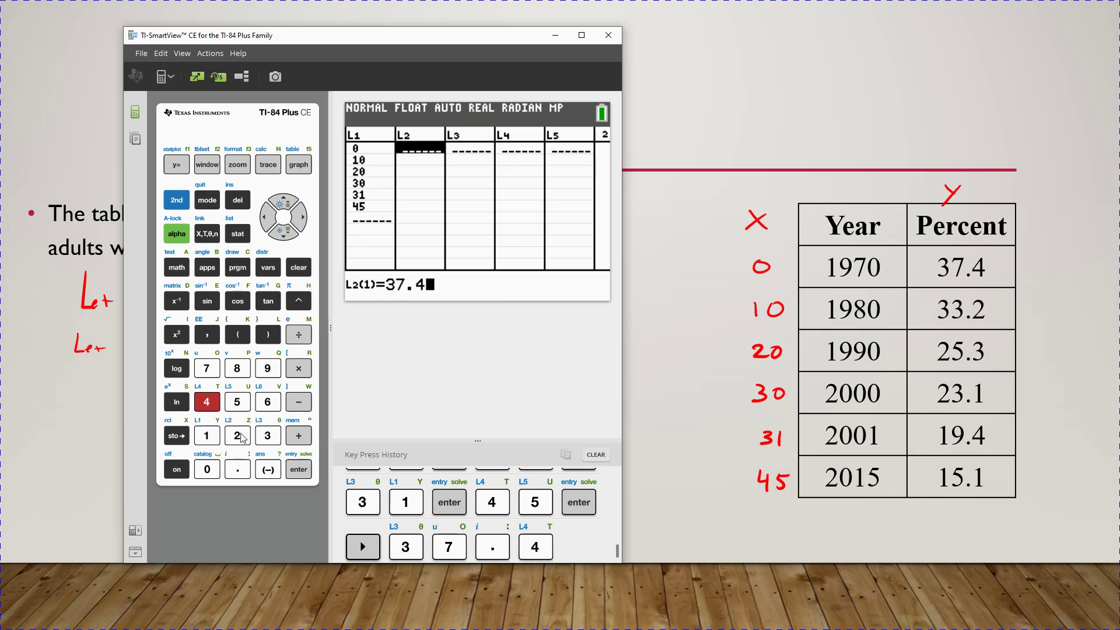
{"action": "left_click", "coordinate": [299, 469]}
{"action": "left_click", "coordinate": [278, 440]}
{"action": "left_click", "coordinate": [279, 439]}
{"action": "left_click", "coordinate": [238, 470]}
{"action": "left_click", "coordinate": [237, 435]}
{"action": "left_click", "coordinate": [302, 474]}
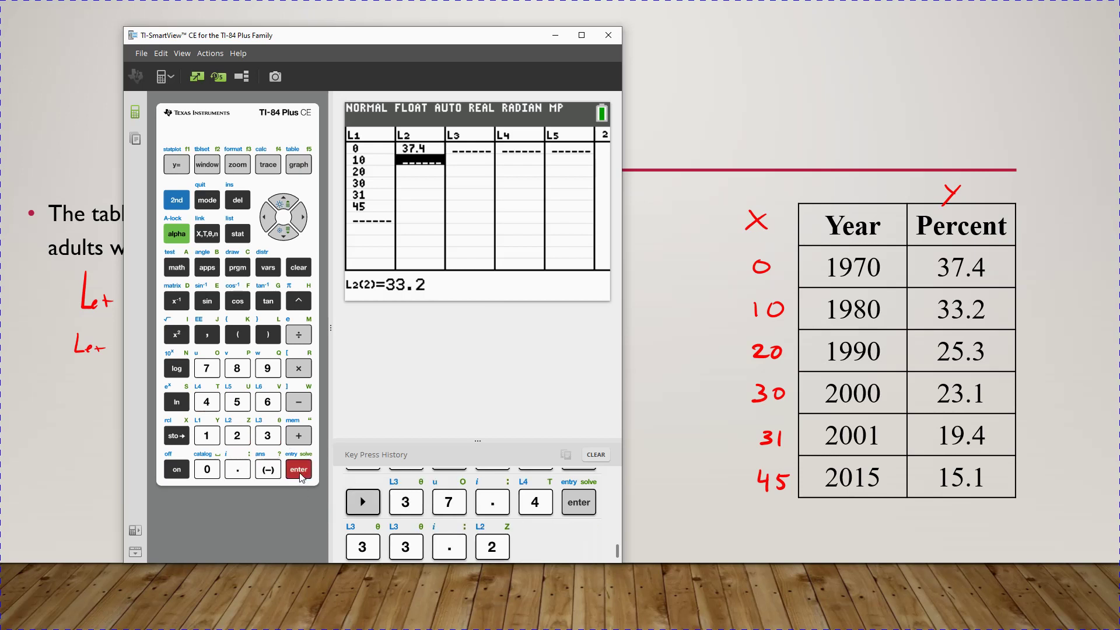
{"action": "left_click", "coordinate": [237, 435]}
{"action": "left_click", "coordinate": [237, 402]}
{"action": "left_click", "coordinate": [238, 470]}
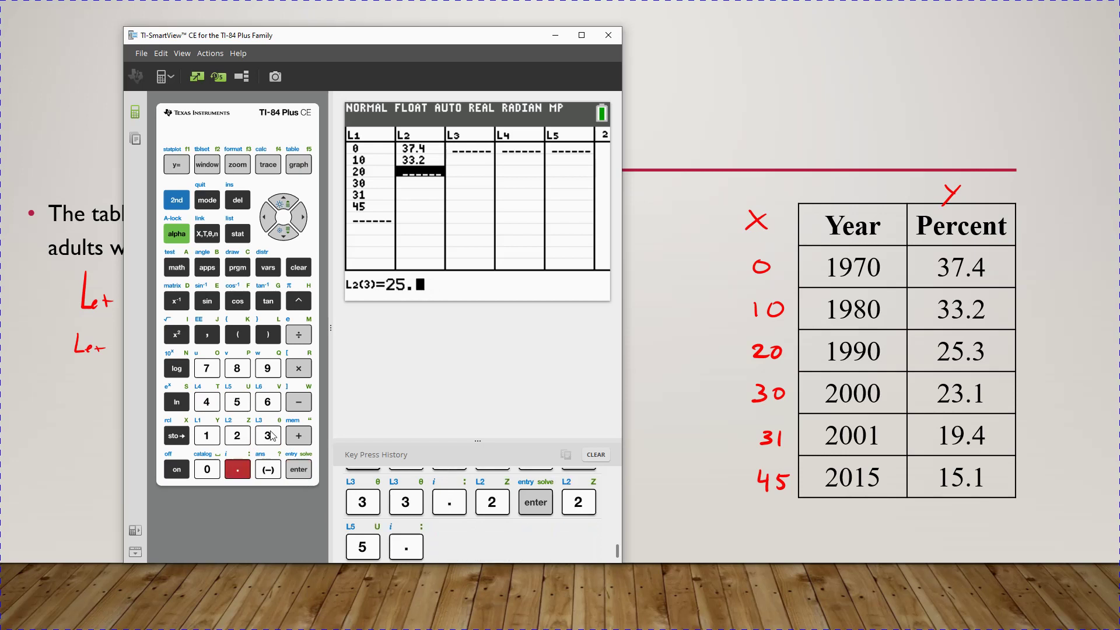
{"action": "left_click", "coordinate": [267, 436]}
{"action": "left_click", "coordinate": [299, 470]}
Finish L2 with 23.1, 19.4 and 15.1.
{"action": "left_click", "coordinate": [238, 435]}
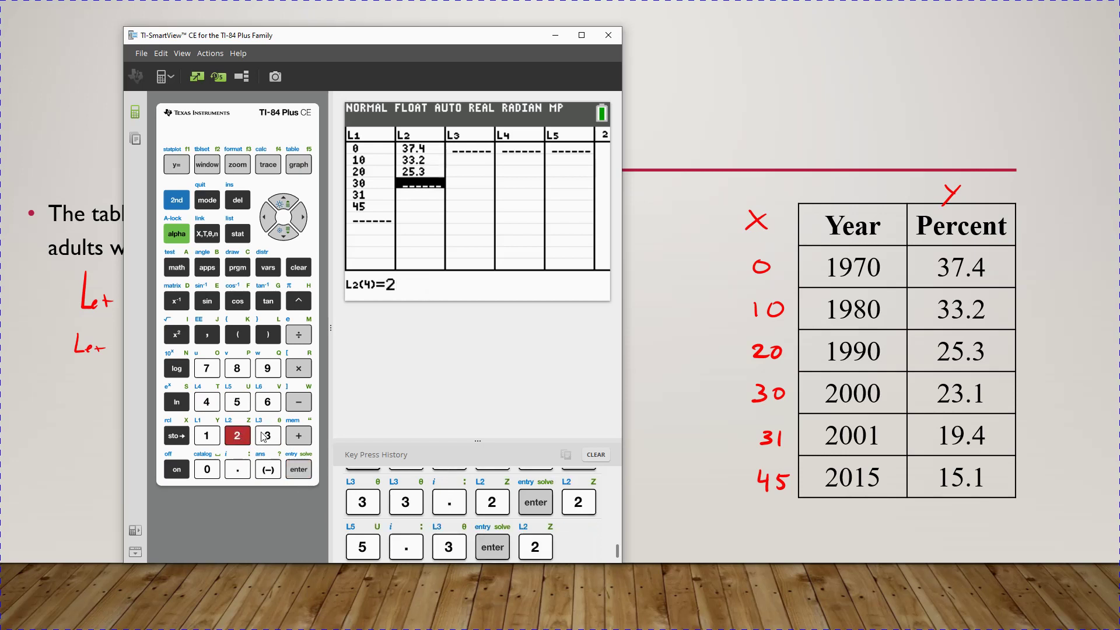
{"action": "left_click", "coordinate": [268, 435]}
{"action": "left_click", "coordinate": [237, 470]}
{"action": "left_click", "coordinate": [207, 435]}
{"action": "left_click", "coordinate": [290, 471]}
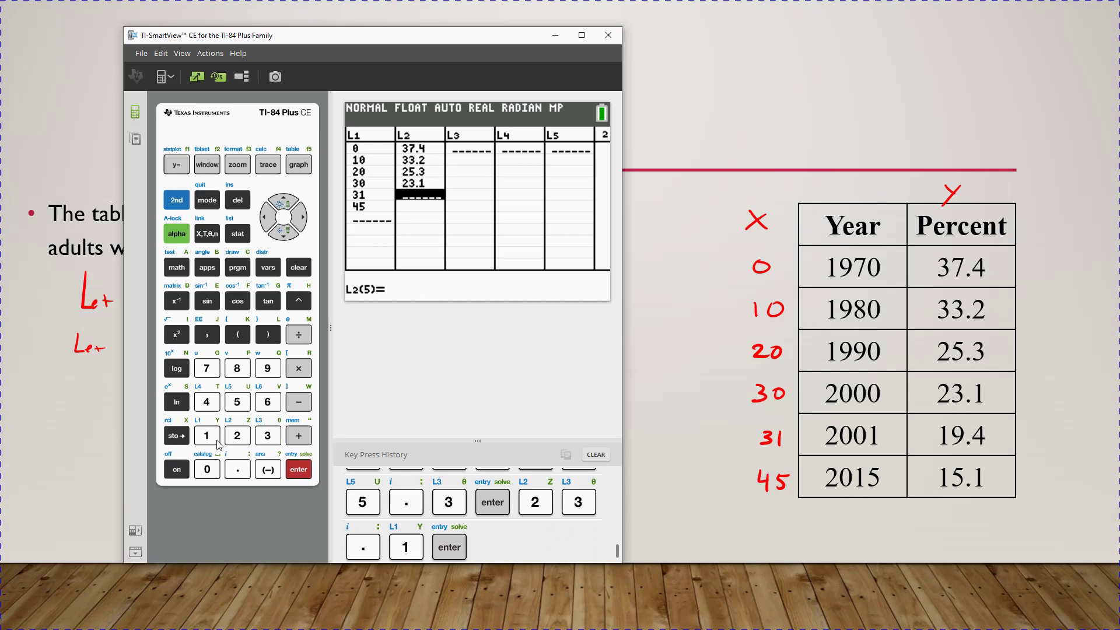
{"action": "left_click", "coordinate": [206, 436]}
{"action": "left_click", "coordinate": [268, 368]}
{"action": "left_click", "coordinate": [237, 470]}
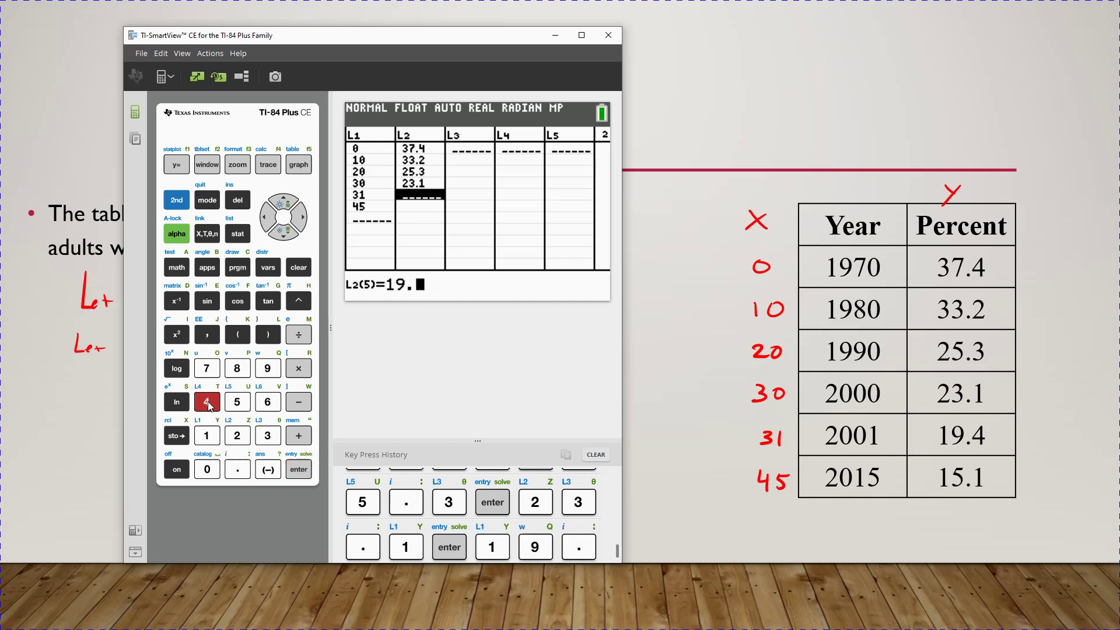
{"action": "left_click", "coordinate": [206, 402]}
{"action": "left_click", "coordinate": [299, 469]}
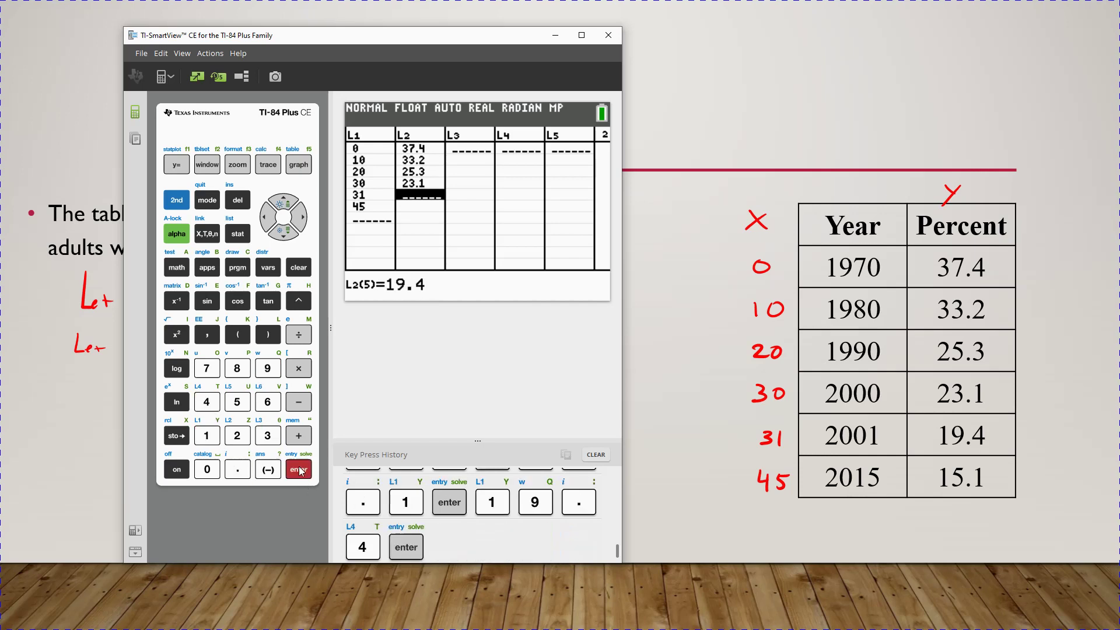
{"action": "left_click", "coordinate": [206, 436]}
{"action": "left_click", "coordinate": [238, 402]}
{"action": "left_click", "coordinate": [237, 470]}
{"action": "left_click", "coordinate": [205, 432]}
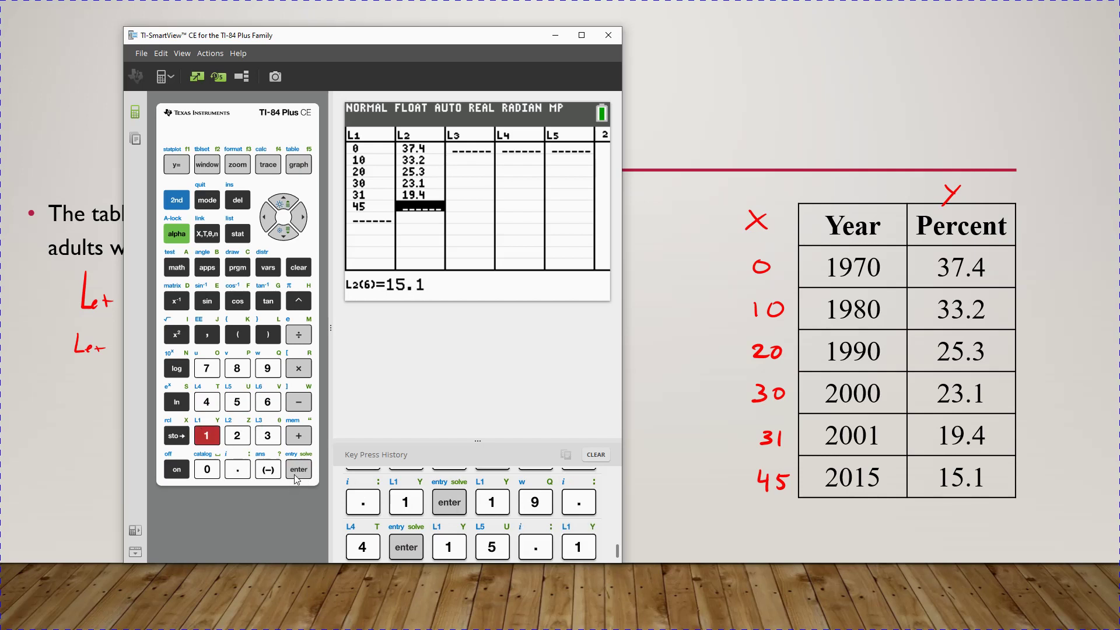
{"action": "left_click", "coordinate": [299, 469]}
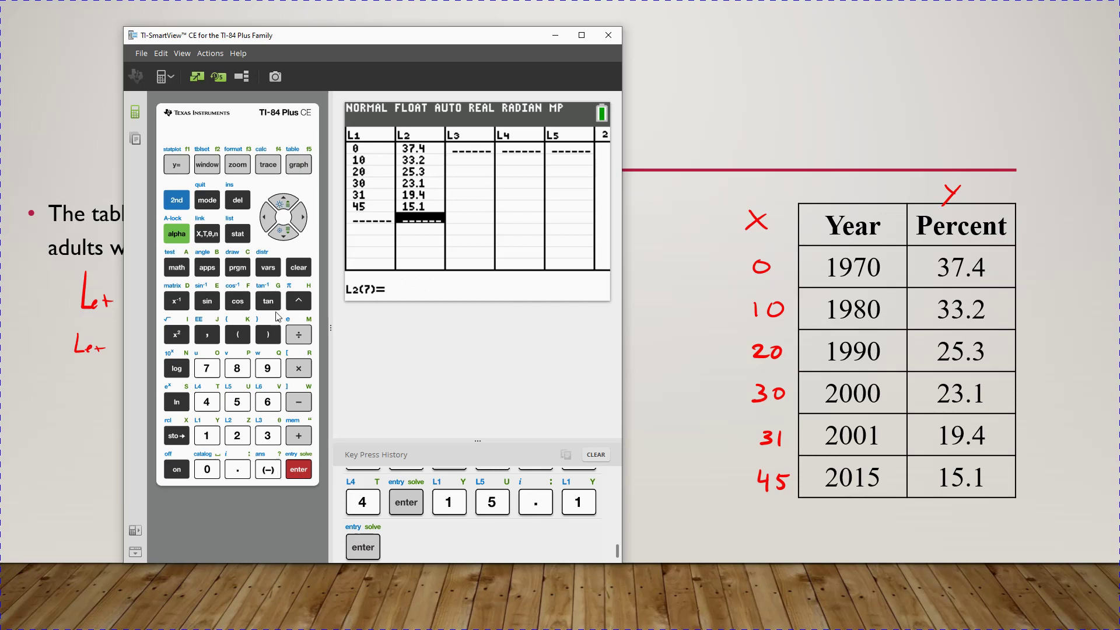
Graph the data with 9:ZoomStat, then return to the slide show's four-question slide.
{"action": "left_click", "coordinate": [239, 168]}
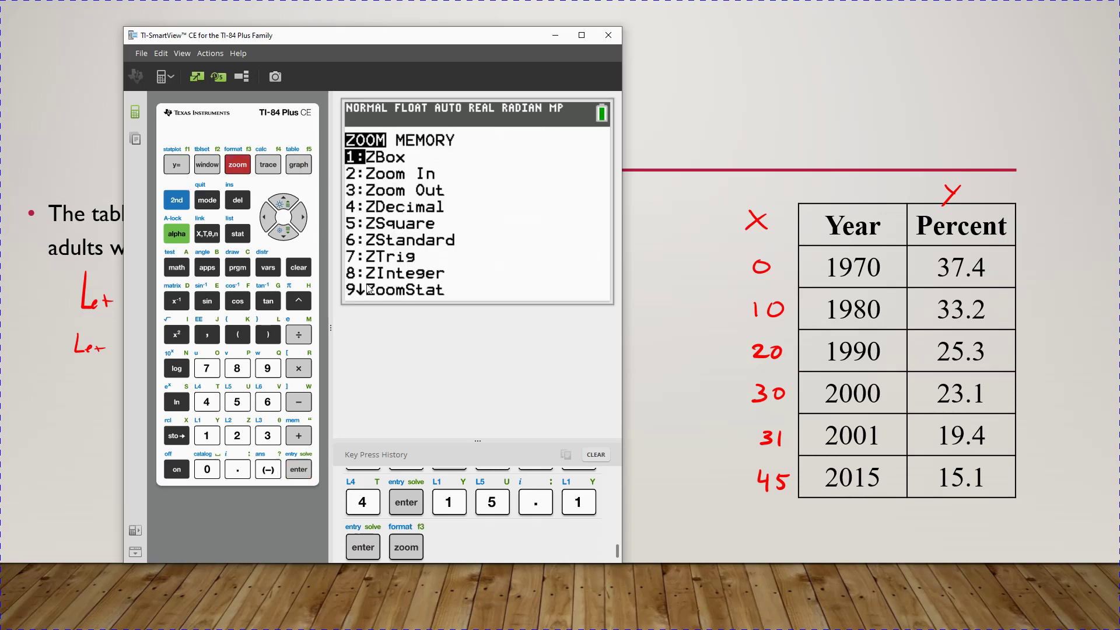
{"action": "left_click", "coordinate": [284, 235]}
{"action": "left_click", "coordinate": [286, 235]}
{"action": "left_click", "coordinate": [287, 236]}
{"action": "left_click", "coordinate": [287, 236]}
{"action": "left_click", "coordinate": [287, 237]}
{"action": "left_click", "coordinate": [287, 236]}
{"action": "left_click", "coordinate": [287, 237]}
{"action": "left_click", "coordinate": [286, 236]}
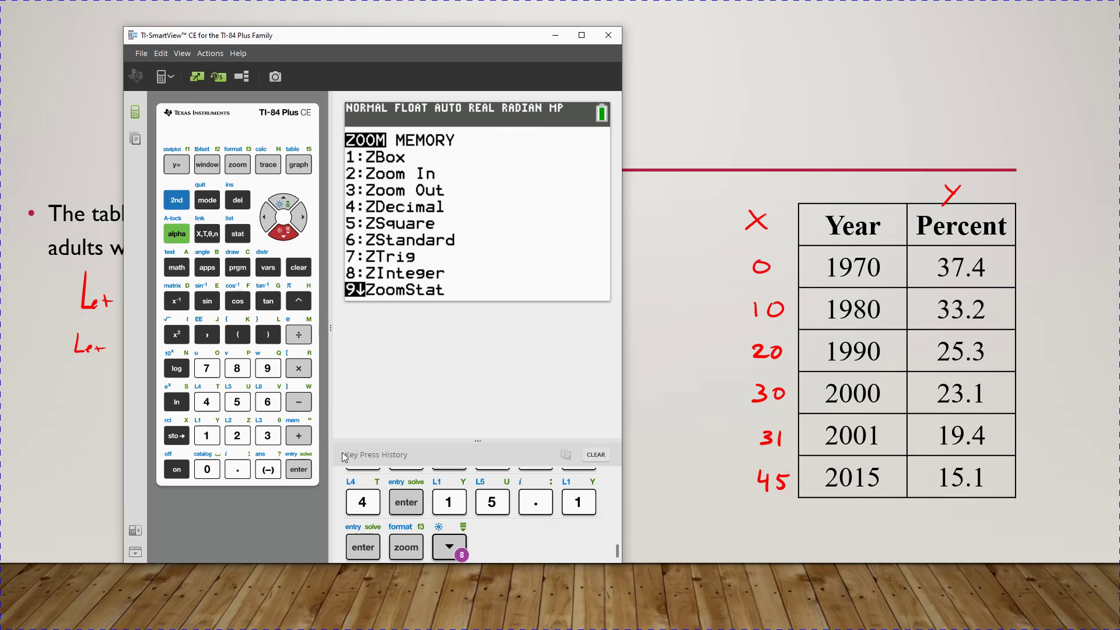
{"action": "left_click", "coordinate": [299, 470]}
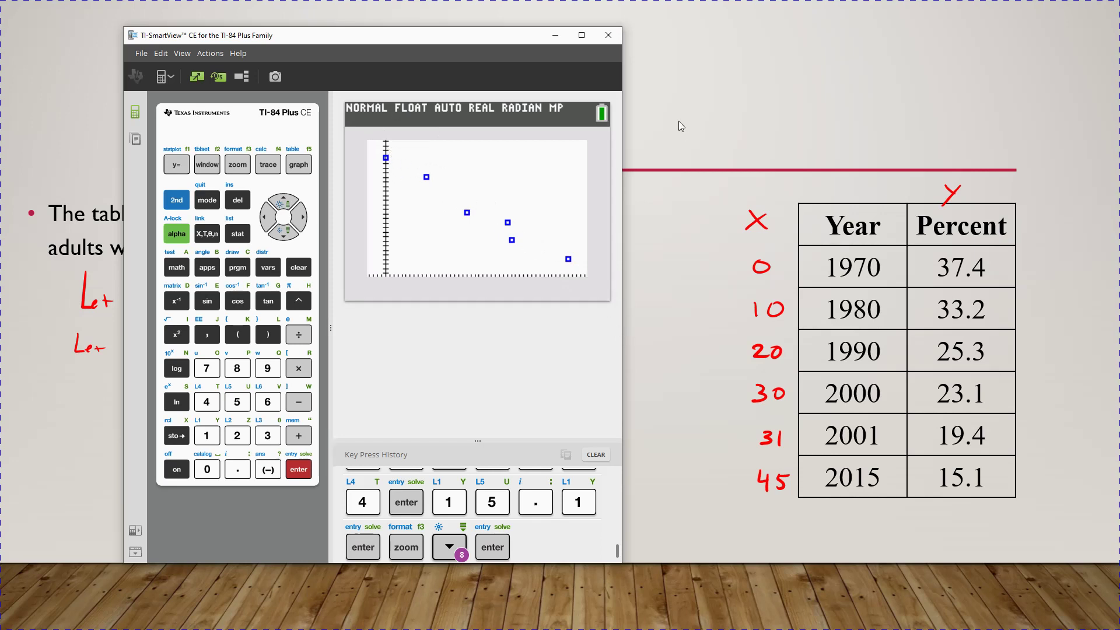
{"action": "key", "text": "alt+Tab"}
{"action": "key", "text": "Right"}
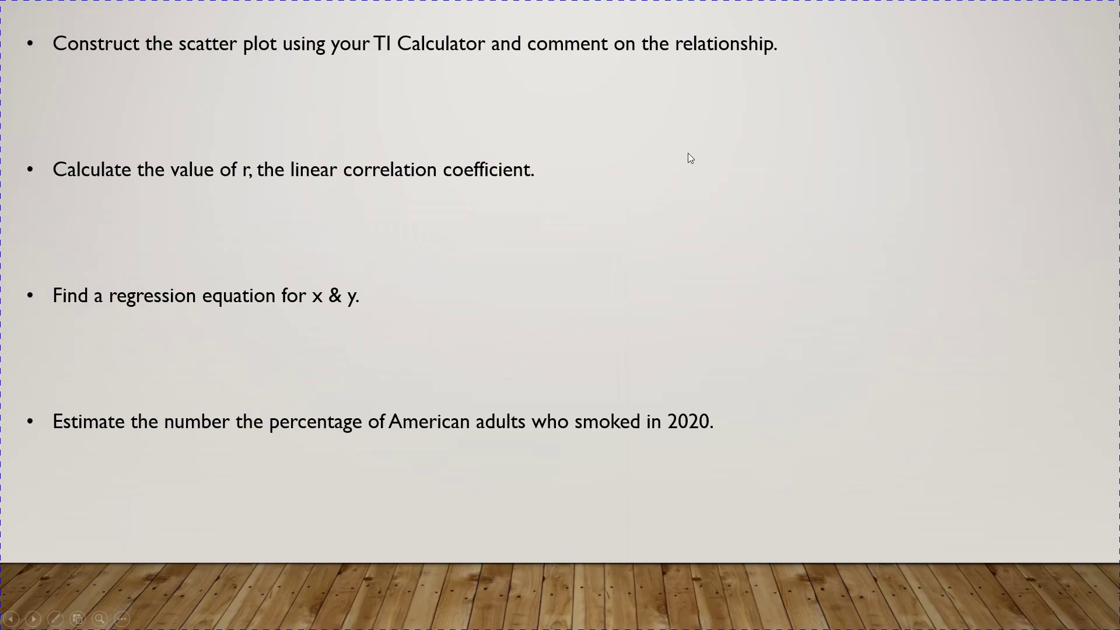
Sketch a downward scatter plot with the pen and write 'We observe a Negative-Linear Relationship'.
{"action": "key", "text": "ctrl+p"}
{"action": "mouse_move", "coordinate": [108, 74]}
{"action": "left_mouse_down"}
{"action": "mouse_move", "coordinate": [105, 125]}
{"action": "mouse_move", "coordinate": [120, 148]}
{"action": "mouse_move", "coordinate": [214, 153]}
{"action": "left_mouse_up"}
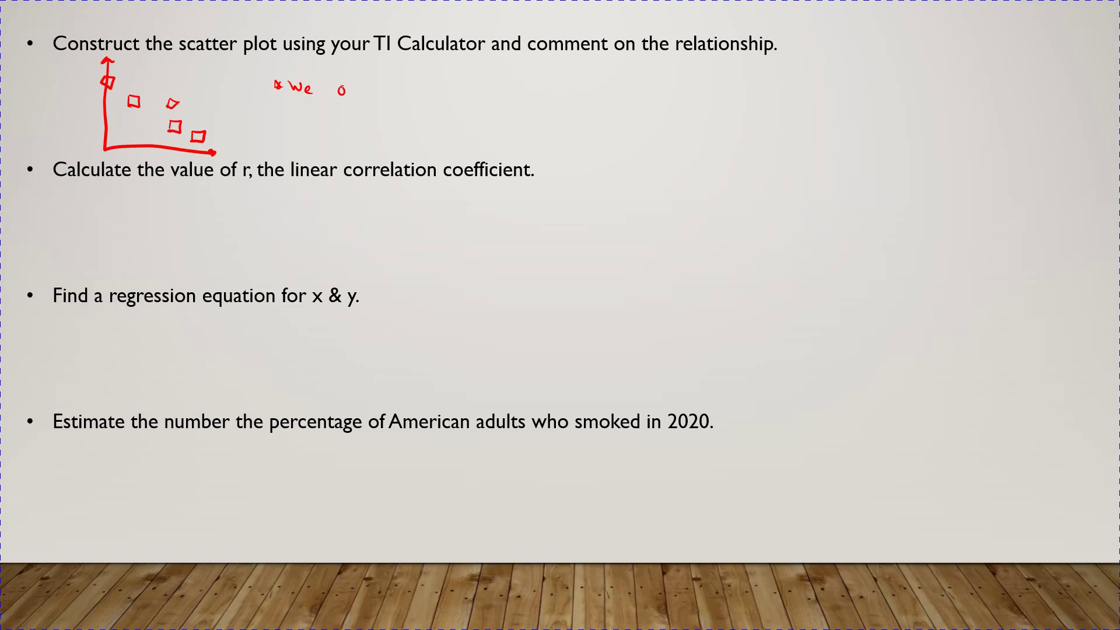
{"action": "left_click_drag", "start_coordinate": [377, 91], "coordinate": [392, 90]}
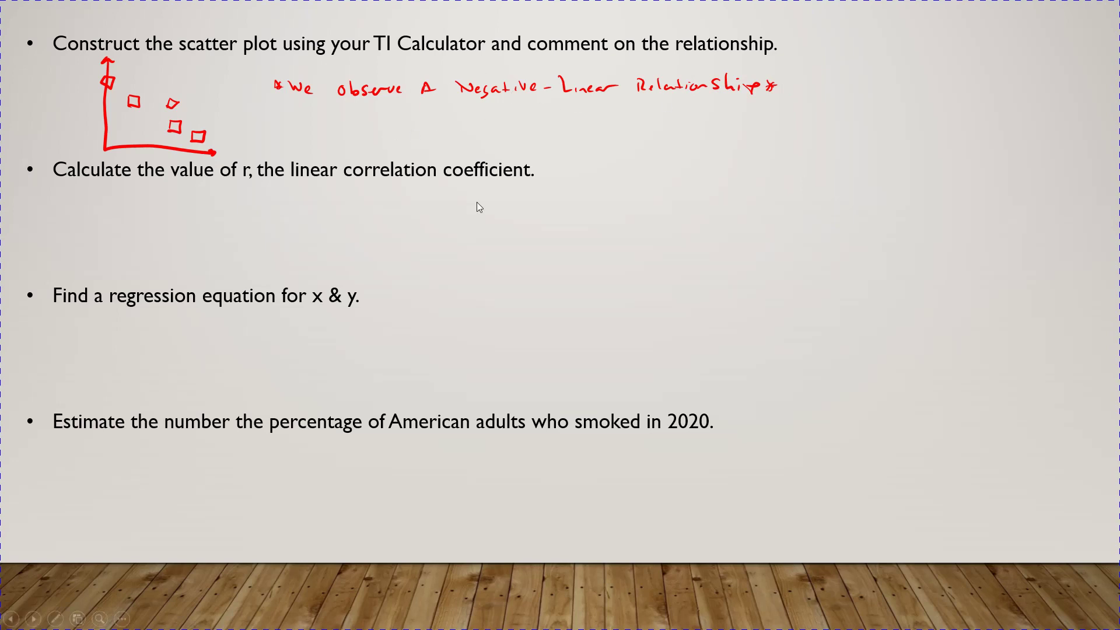
{"action": "key", "text": "alt+Tab"}
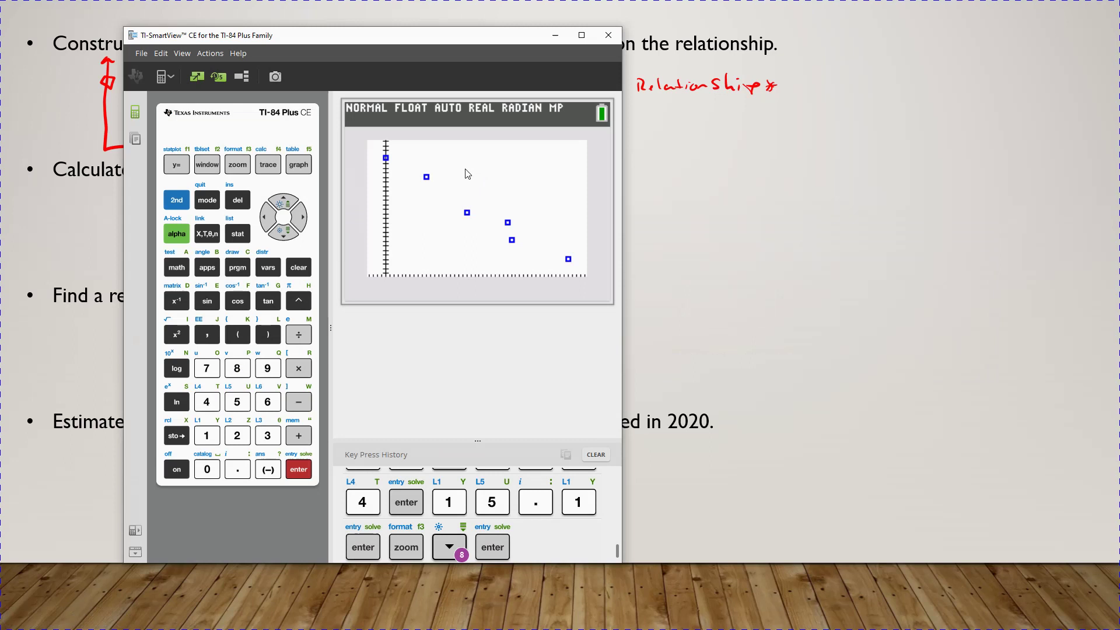
Run LinReg(ax+b) on L1, L2, getting a=-0.512, b=37.19, r=-0.9854.
{"action": "left_click_drag", "start_coordinate": [397, 31], "coordinate": [726, 37]}
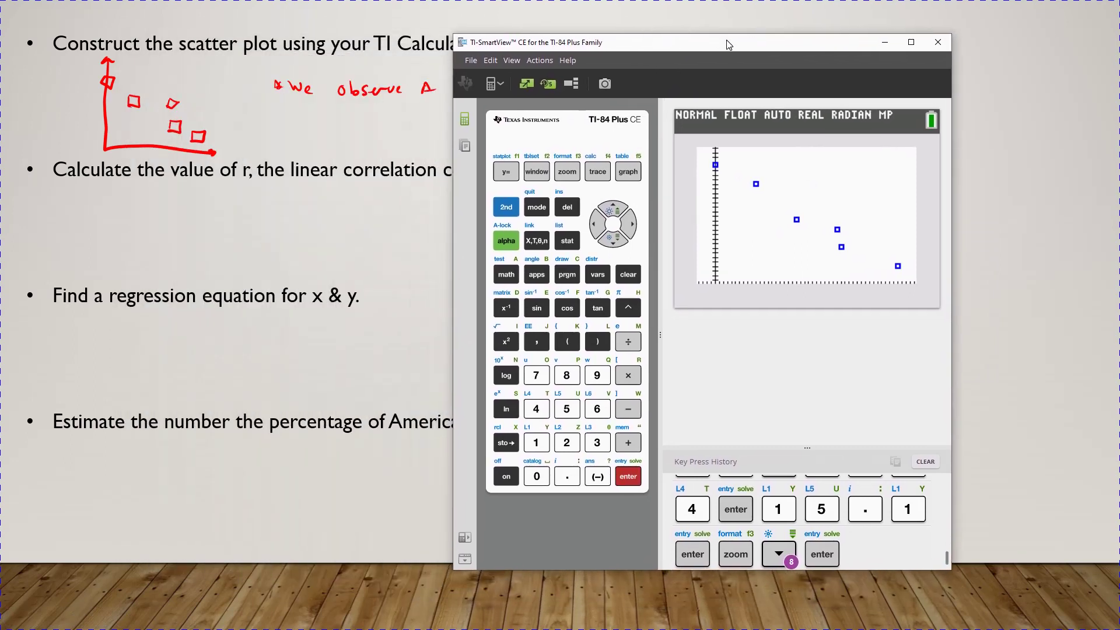
{"action": "left_click", "coordinate": [568, 241]}
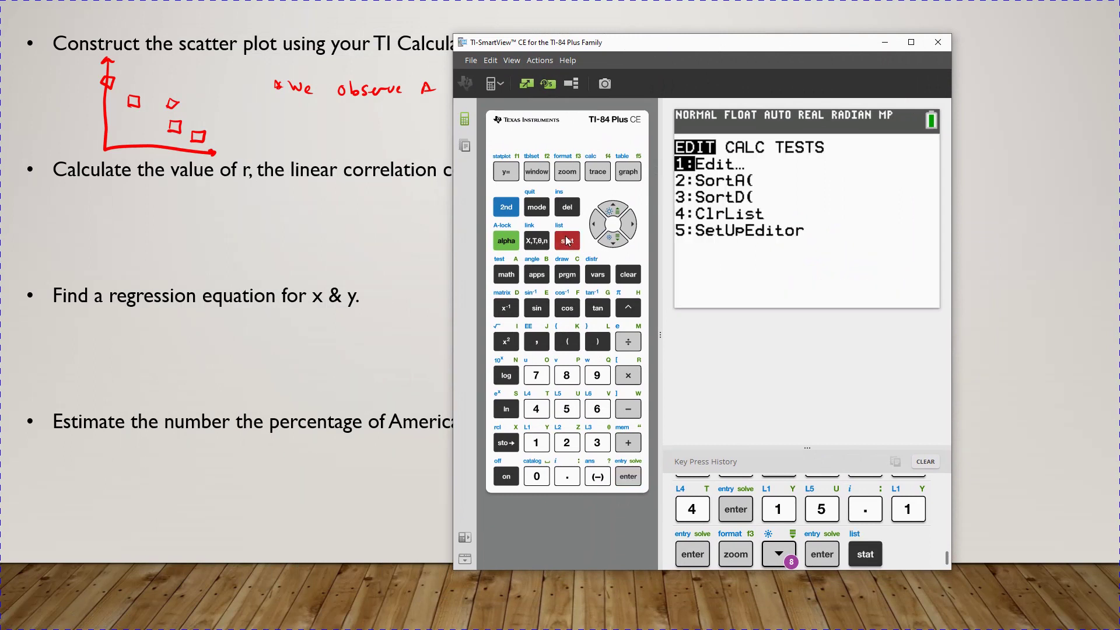
{"action": "left_click", "coordinate": [633, 226]}
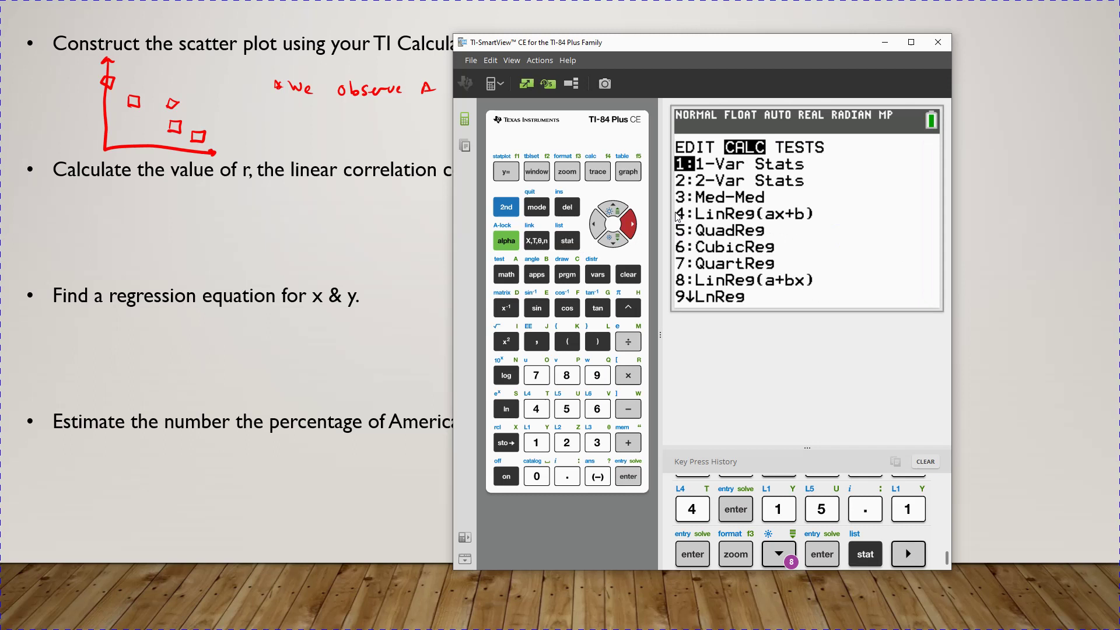
{"action": "left_click", "coordinate": [617, 241]}
{"action": "left_click", "coordinate": [617, 241]}
{"action": "left_click", "coordinate": [617, 240]}
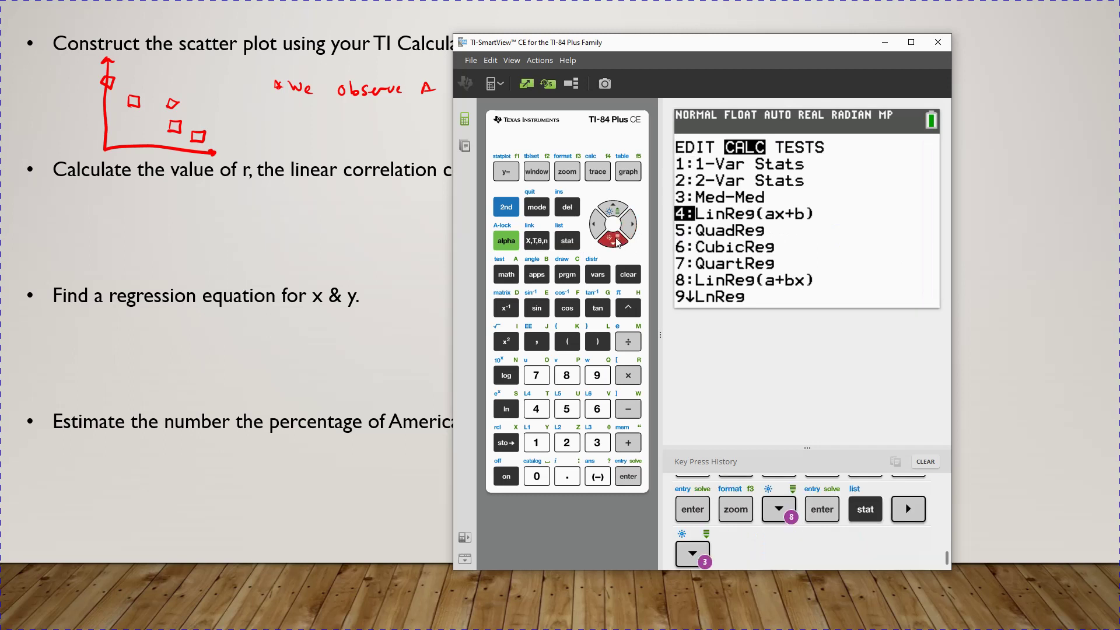
{"action": "left_click", "coordinate": [627, 478]}
{"action": "left_click", "coordinate": [613, 241]}
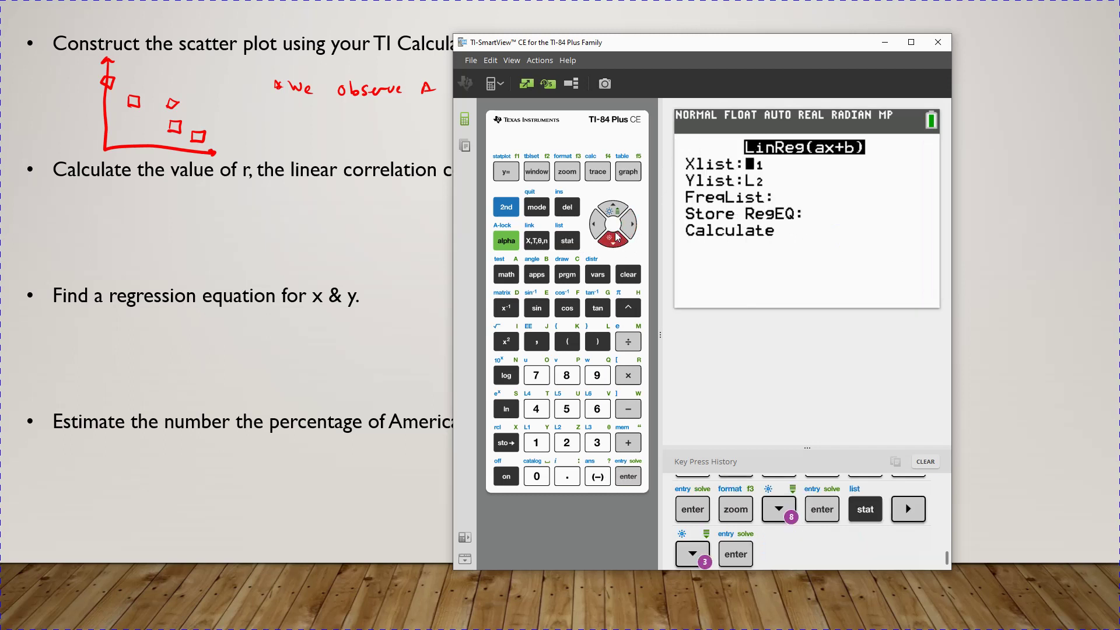
{"action": "left_click", "coordinate": [613, 240]}
{"action": "left_click", "coordinate": [613, 241]}
{"action": "left_click", "coordinate": [612, 240]}
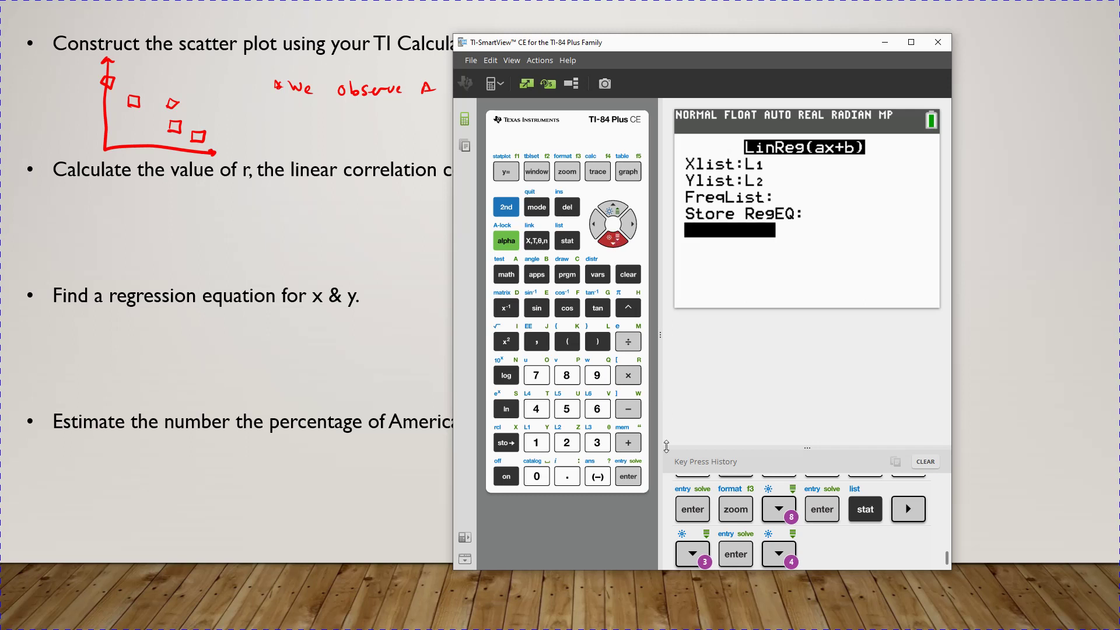
{"action": "left_click", "coordinate": [634, 479]}
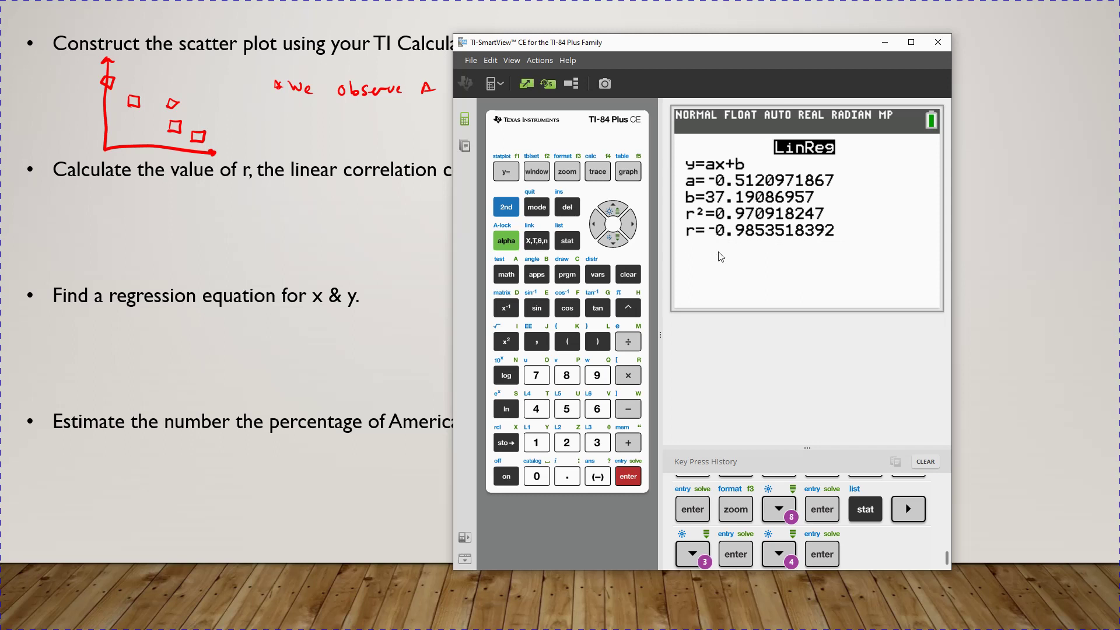
{"action": "left_click", "coordinate": [362, 138]}
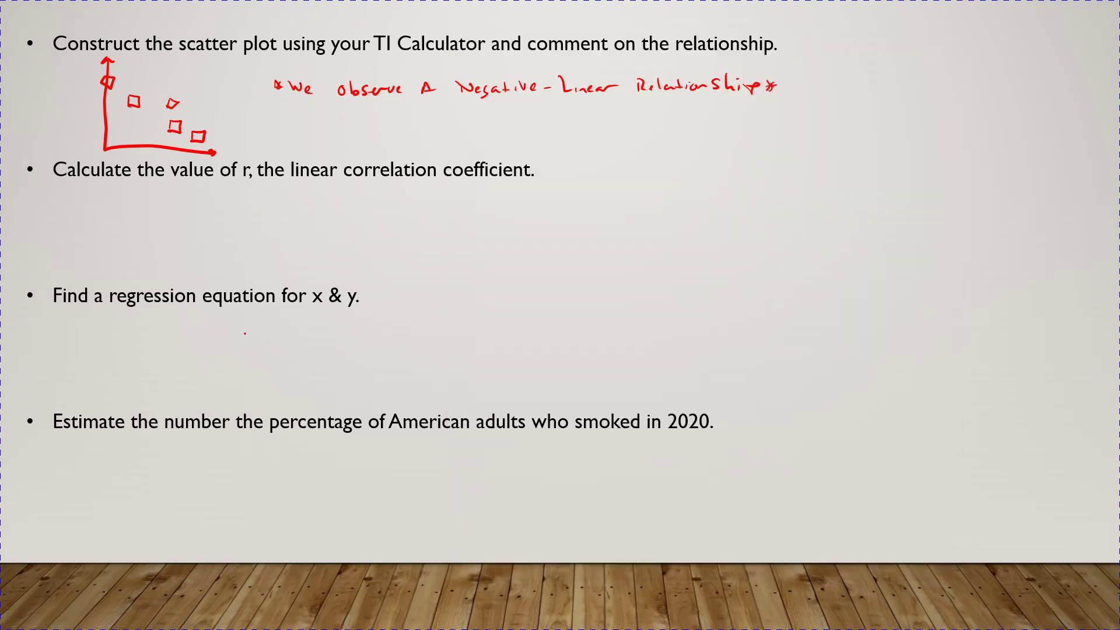
Write 'r = -0.9854 → strong evidence of a Negative-Linear Relationship' under the correlation question.
{"action": "mouse_move", "coordinate": [224, 214]}
{"action": "left_mouse_down"}
{"action": "mouse_move", "coordinate": [231, 203]}
{"action": "mouse_move", "coordinate": [314, 200]}
{"action": "left_mouse_up"}
{"action": "key", "text": "alt+Tab"}
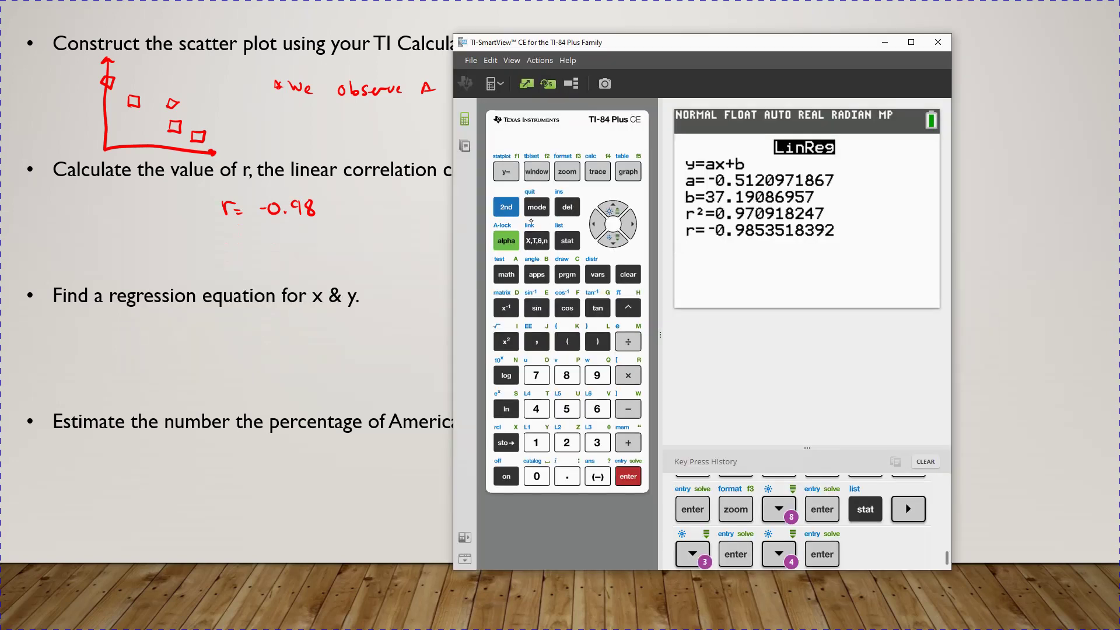
{"action": "key", "text": "alt+Tab"}
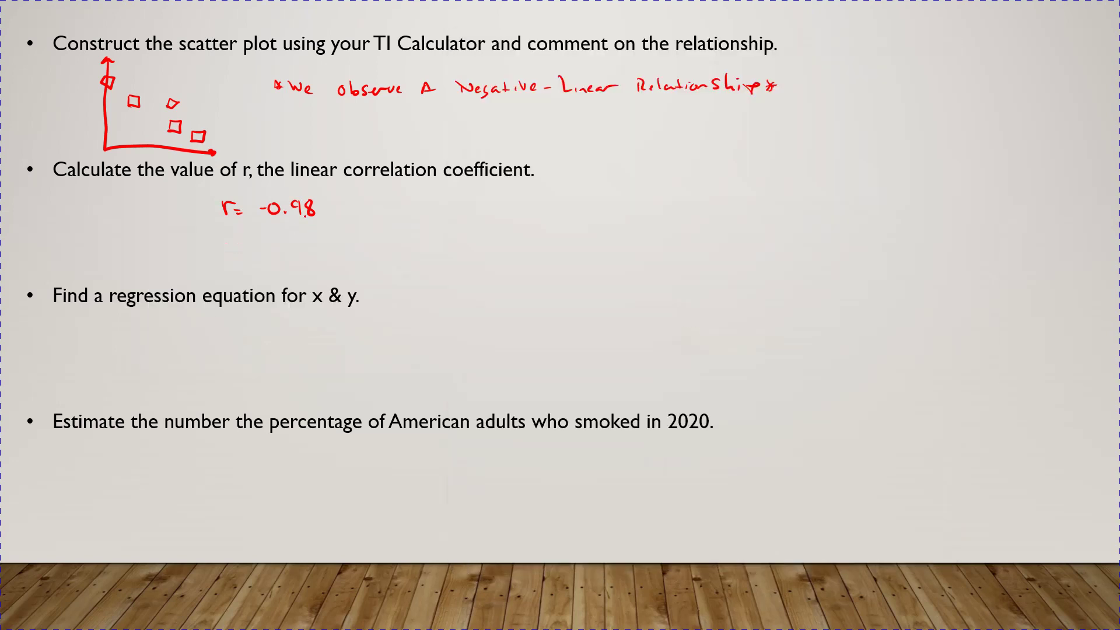
{"action": "left_click_drag", "start_coordinate": [323, 202], "coordinate": [321, 214]}
{"action": "left_click_drag", "start_coordinate": [322, 201], "coordinate": [331, 200]}
{"action": "left_click_drag", "start_coordinate": [416, 197], "coordinate": [430, 197]}
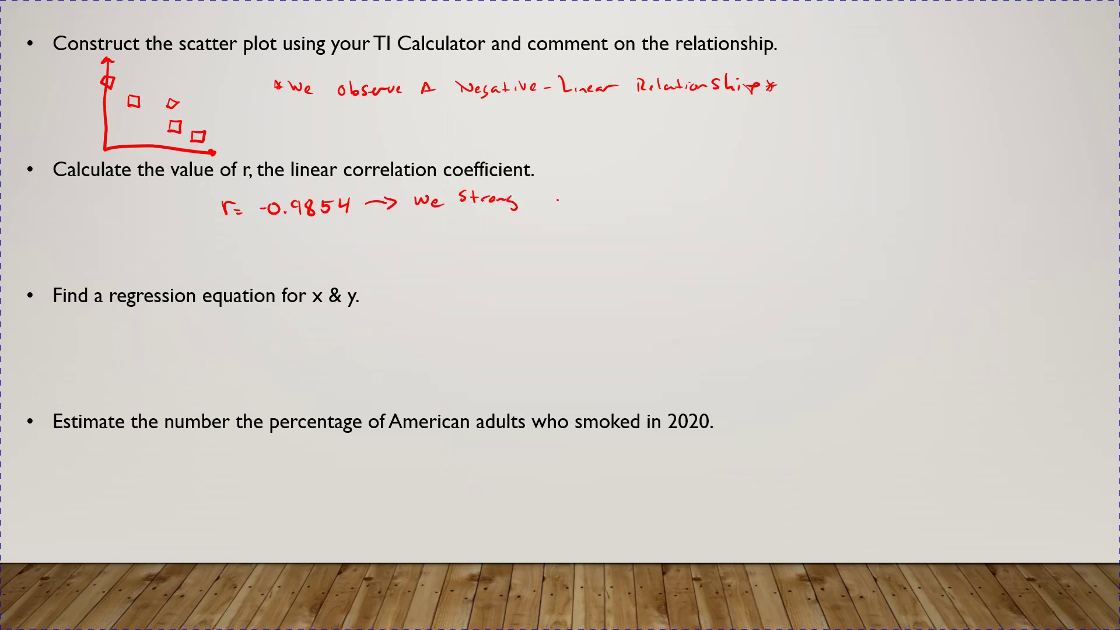
{"action": "left_click_drag", "start_coordinate": [607, 196], "coordinate": [697, 198]}
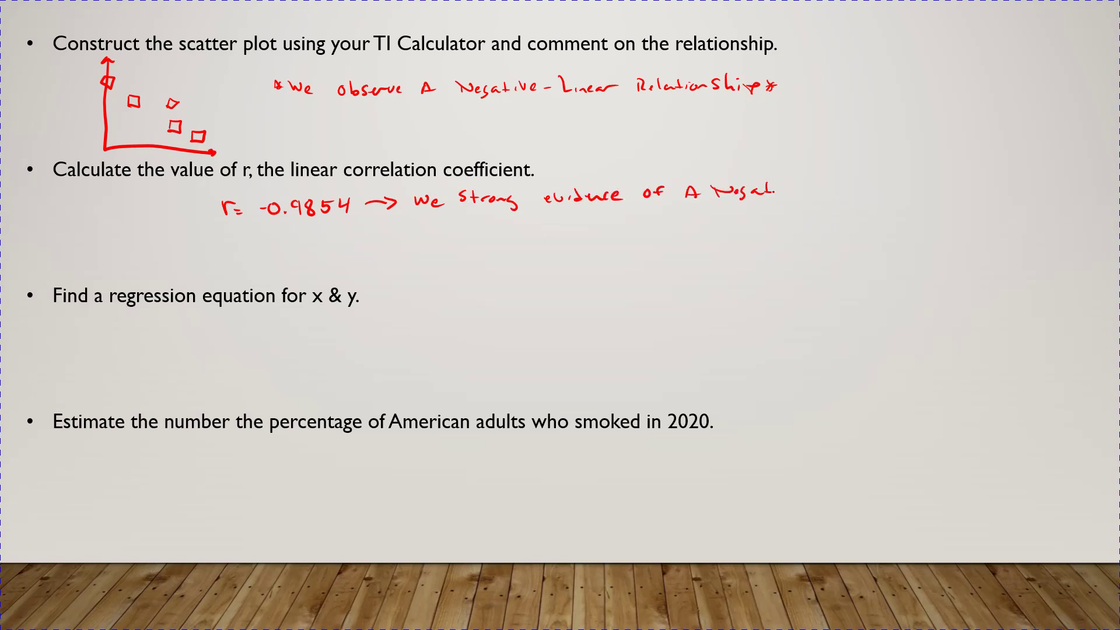
{"action": "left_click_drag", "start_coordinate": [846, 189], "coordinate": [873, 188]}
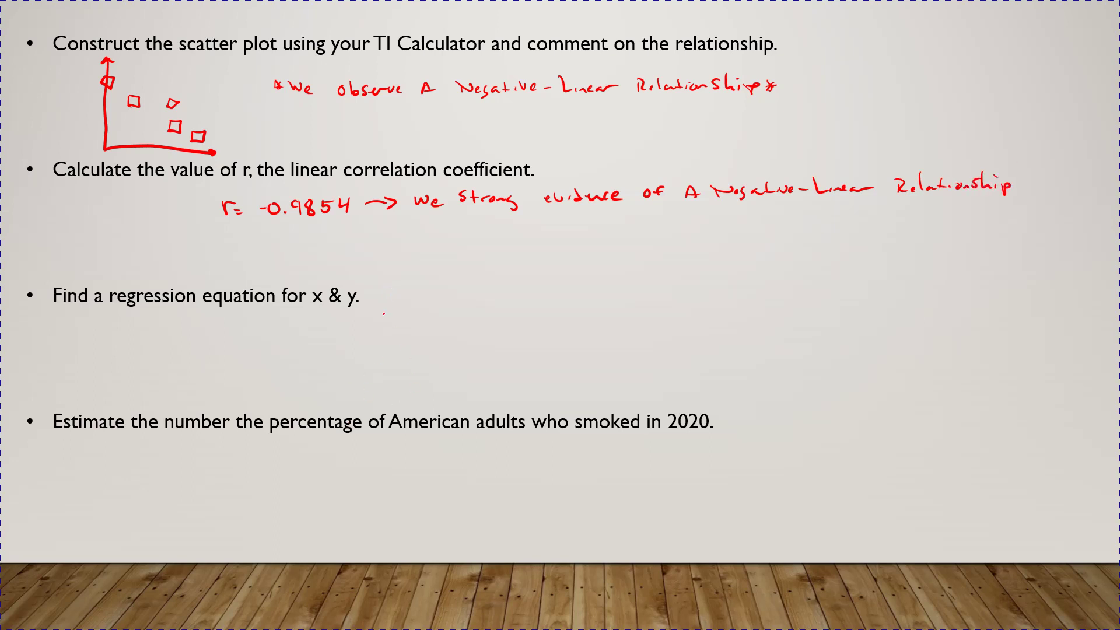
Write 'y = ax+b' beside the regression question with an arrow pointing to y.
{"action": "left_click_drag", "start_coordinate": [393, 291], "coordinate": [397, 299]}
{"action": "left_click_drag", "start_coordinate": [405, 290], "coordinate": [397, 312]}
{"action": "left_click_drag", "start_coordinate": [480, 287], "coordinate": [481, 300]}
{"action": "left_click_drag", "start_coordinate": [334, 368], "coordinate": [383, 310]}
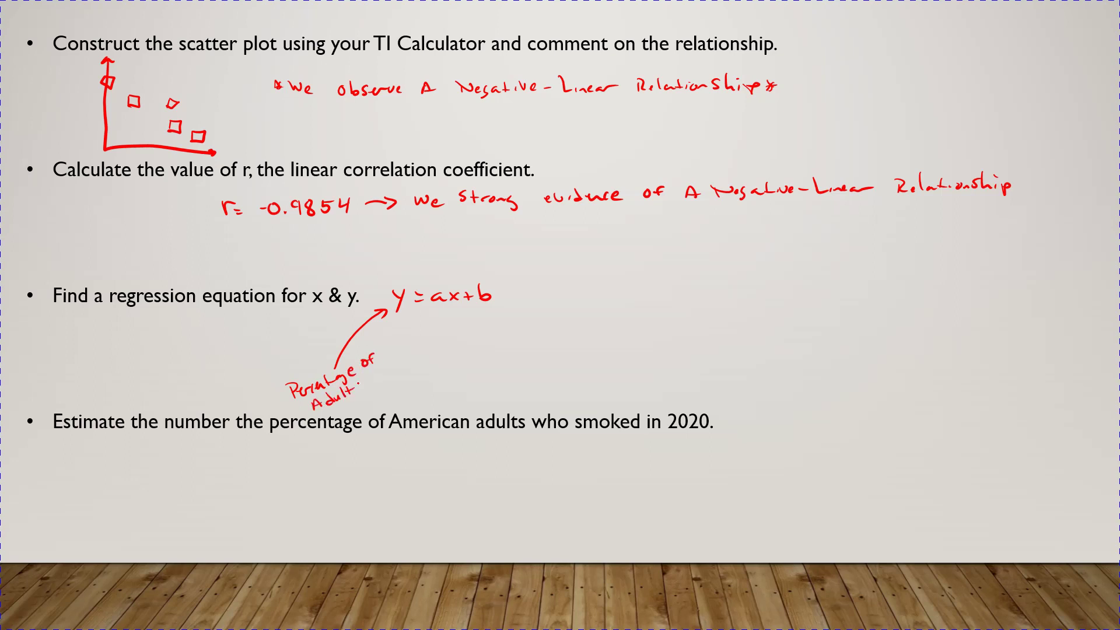
Label y 'Percentage of Adults who smoke' and x 'Years Since 1970' with arrows.
{"action": "mouse_move", "coordinate": [370, 399]}
{"action": "left_mouse_down"}
{"action": "mouse_move", "coordinate": [363, 406]}
{"action": "mouse_move", "coordinate": [386, 402]}
{"action": "left_mouse_up"}
{"action": "left_click_drag", "start_coordinate": [457, 314], "coordinate": [472, 337]}
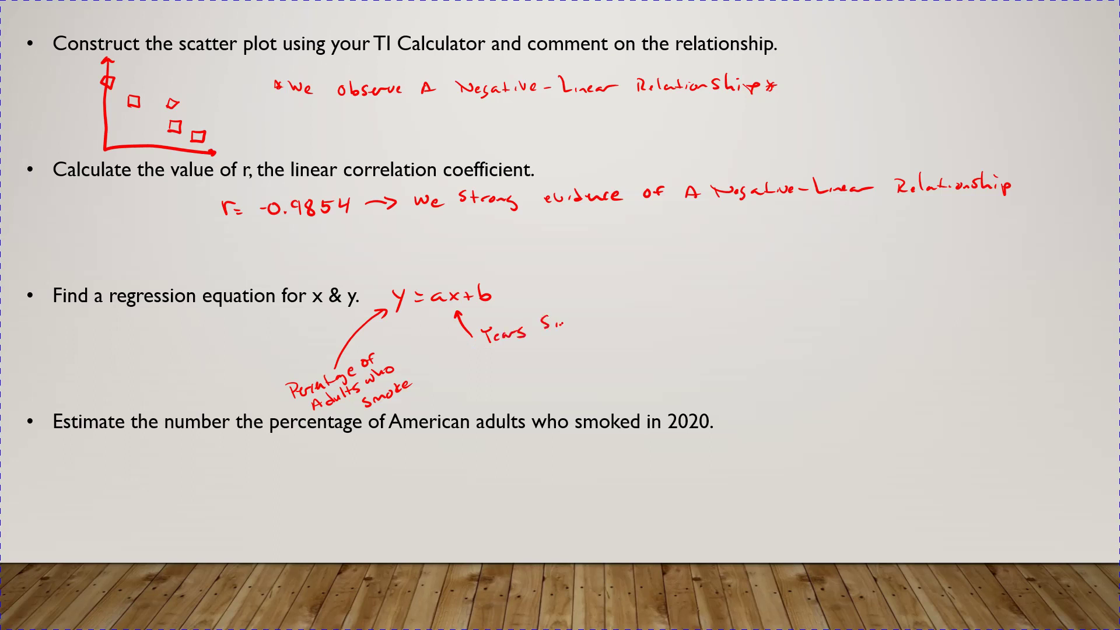
{"action": "left_click_drag", "start_coordinate": [539, 350], "coordinate": [541, 357]}
{"action": "left_click_drag", "start_coordinate": [557, 345], "coordinate": [555, 347]}
Begin a new line reading 'y =' for the fitted equation.
{"action": "left_click_drag", "start_coordinate": [671, 289], "coordinate": [676, 301]}
{"action": "left_click_drag", "start_coordinate": [683, 287], "coordinate": [674, 324]}
{"action": "left_click_drag", "start_coordinate": [690, 294], "coordinate": [703, 294]}
{"action": "left_click_drag", "start_coordinate": [692, 302], "coordinate": [704, 301]}
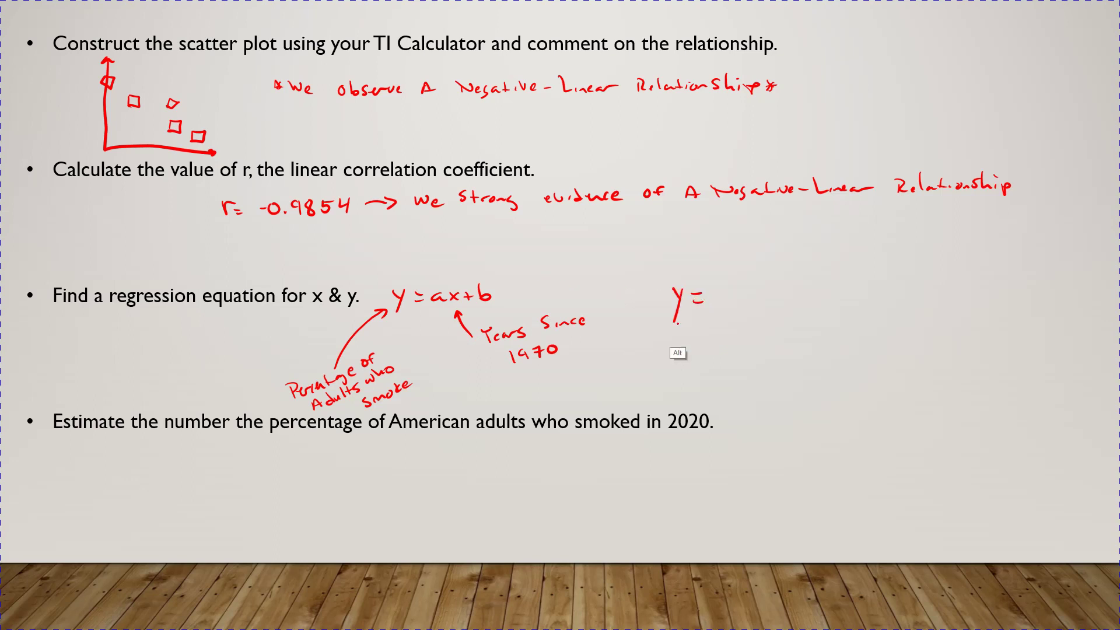
{"action": "key", "text": "alt+Tab"}
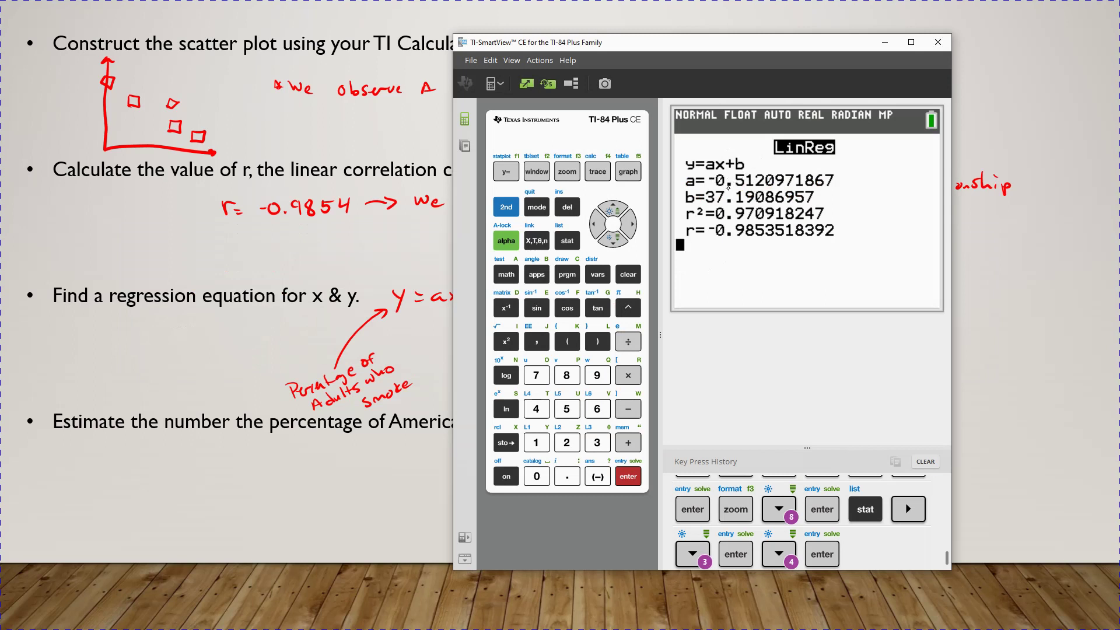
Write 'y = -0.51x + 37.19' from the calculator's coefficients and box it.
{"action": "key", "text": "alt"}
{"action": "key", "text": "alt+Tab"}
{"action": "left_click_drag", "start_coordinate": [742, 292], "coordinate": [757, 304]}
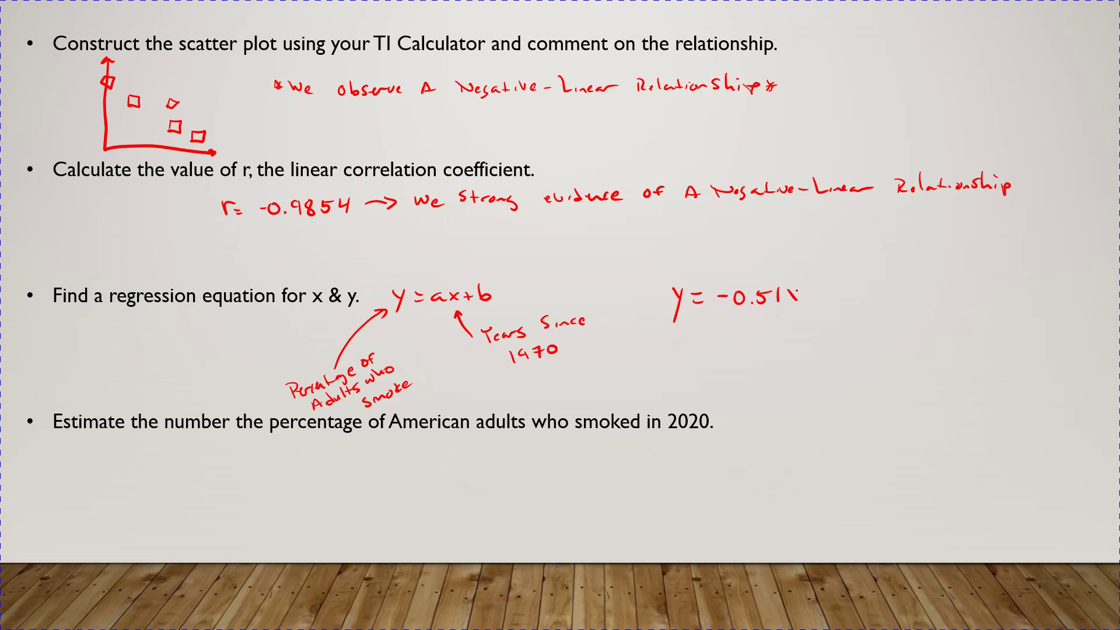
{"action": "key", "text": "alt+Tab"}
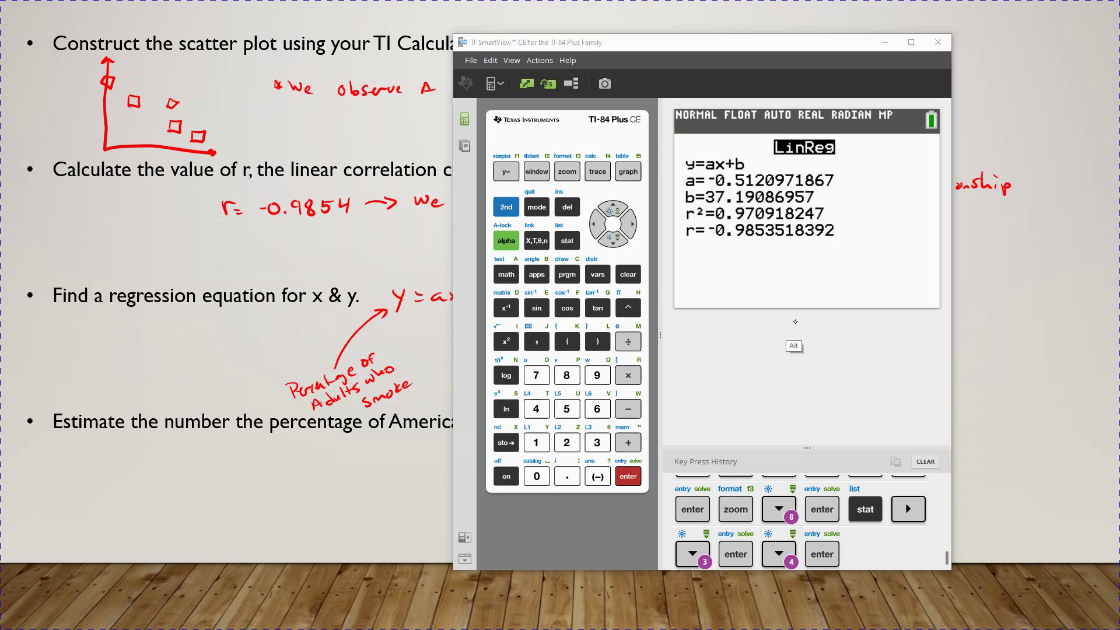
{"action": "key", "text": "alt+Tab"}
{"action": "mouse_move", "coordinate": [835, 287]}
{"action": "left_mouse_down"}
{"action": "mouse_move", "coordinate": [835, 302]}
{"action": "mouse_move", "coordinate": [857, 304]}
{"action": "left_mouse_up"}
{"action": "left_click_drag", "start_coordinate": [853, 297], "coordinate": [904, 302]}
{"action": "mouse_move", "coordinate": [649, 280]}
{"action": "left_mouse_down"}
{"action": "mouse_move", "coordinate": [655, 324]}
{"action": "mouse_move", "coordinate": [917, 325]}
{"action": "mouse_move", "coordinate": [916, 286]}
{"action": "mouse_move", "coordinate": [862, 260]}
{"action": "mouse_move", "coordinate": [645, 264]}
{"action": "mouse_move", "coordinate": [644, 282]}
{"action": "left_mouse_up"}
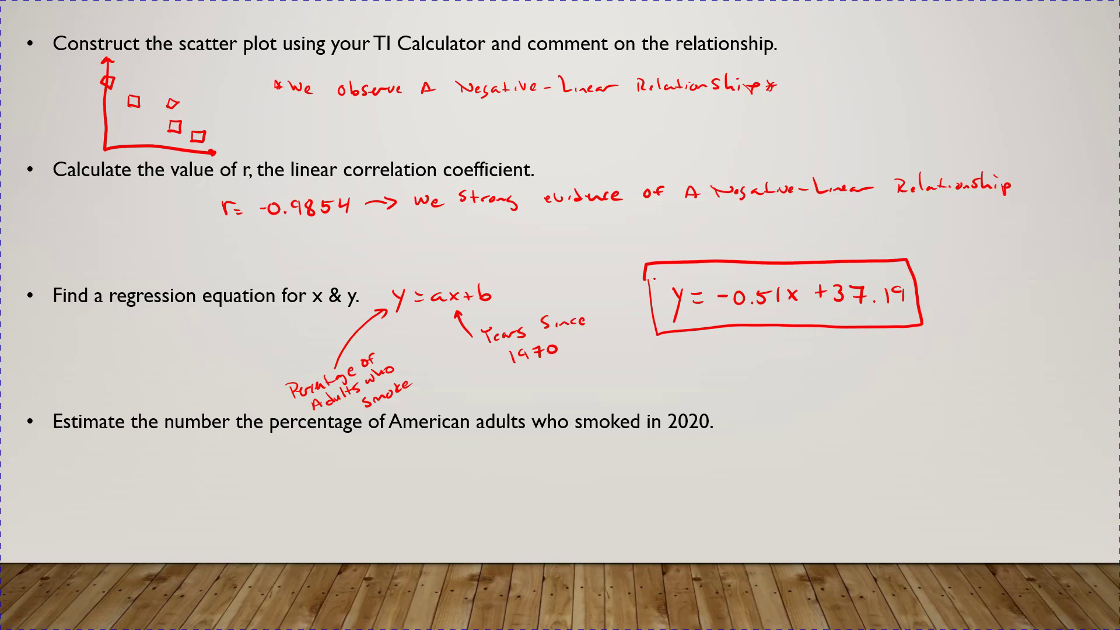
{"action": "key", "text": "alt+Tab"}
{"action": "left_click_drag", "start_coordinate": [668, 26], "coordinate": [332, 28]}
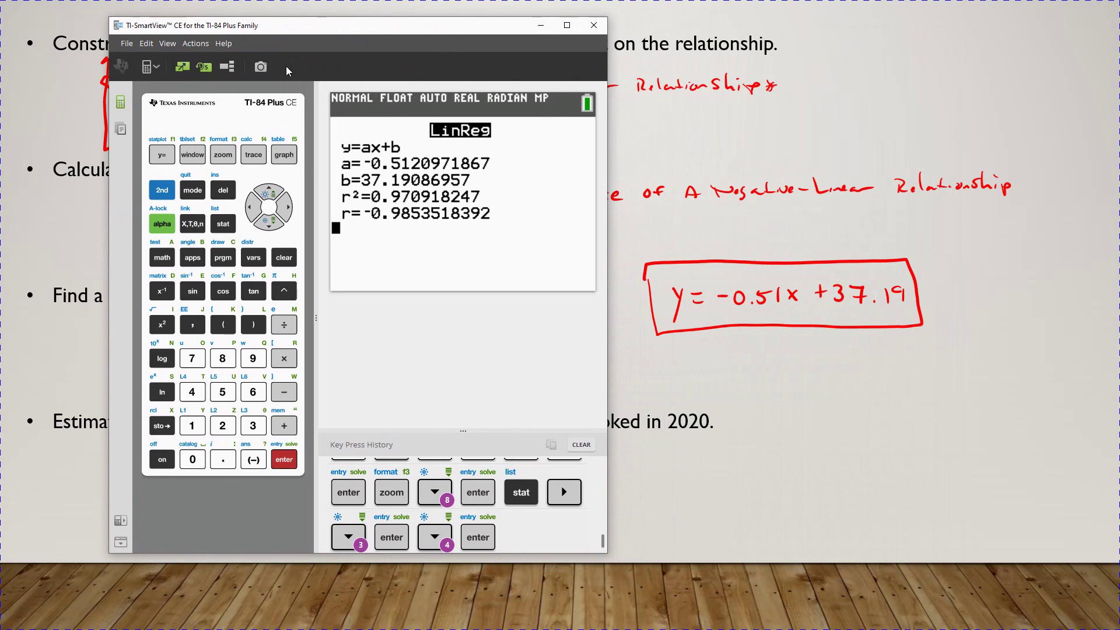
Enter -0.51X+37 as the Y1 equation in the Y= editor.
{"action": "left_click", "coordinate": [160, 155]}
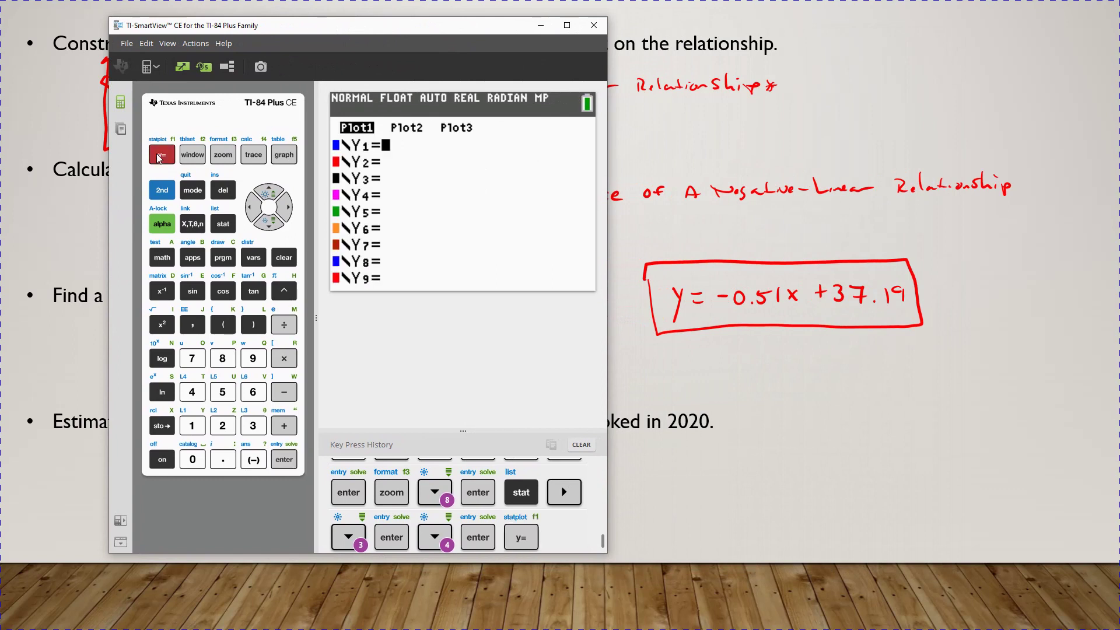
{"action": "left_click", "coordinate": [252, 462]}
{"action": "left_click", "coordinate": [191, 459]}
{"action": "left_click", "coordinate": [223, 459]}
{"action": "left_click", "coordinate": [223, 392]}
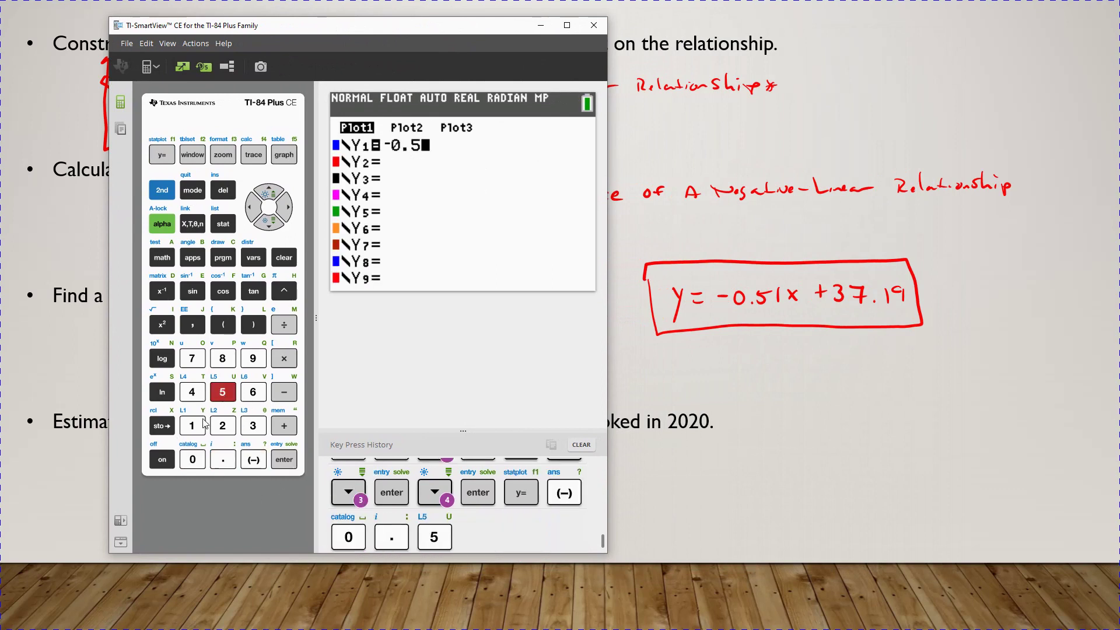
{"action": "left_click", "coordinate": [192, 425]}
{"action": "left_click", "coordinate": [192, 224]}
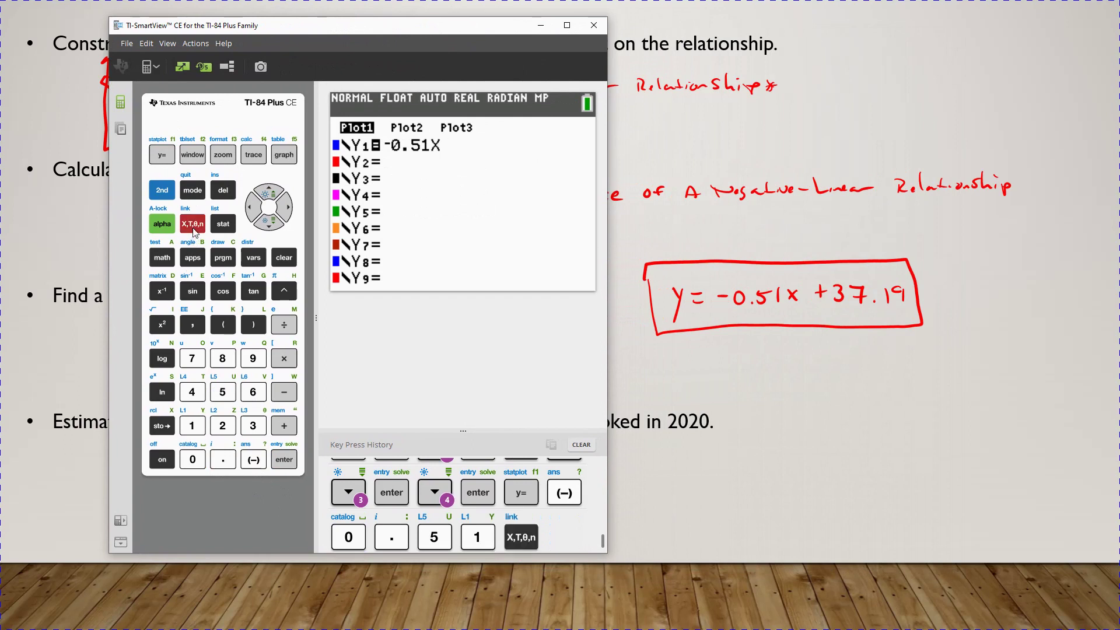
{"action": "left_click", "coordinate": [284, 425]}
{"action": "left_click", "coordinate": [252, 425]}
{"action": "left_click", "coordinate": [192, 358]}
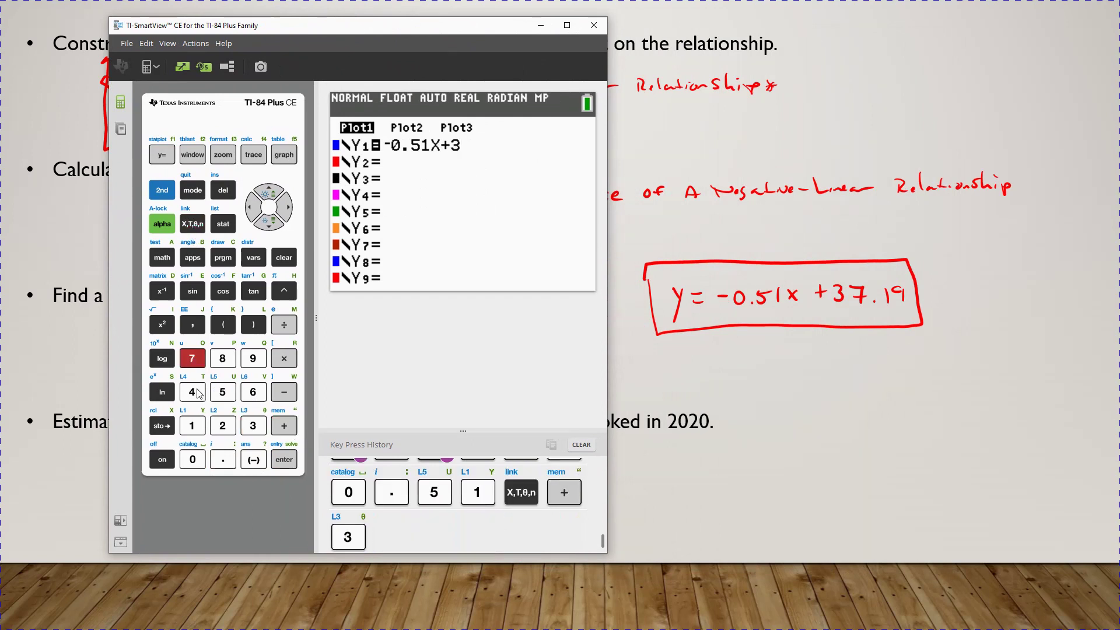